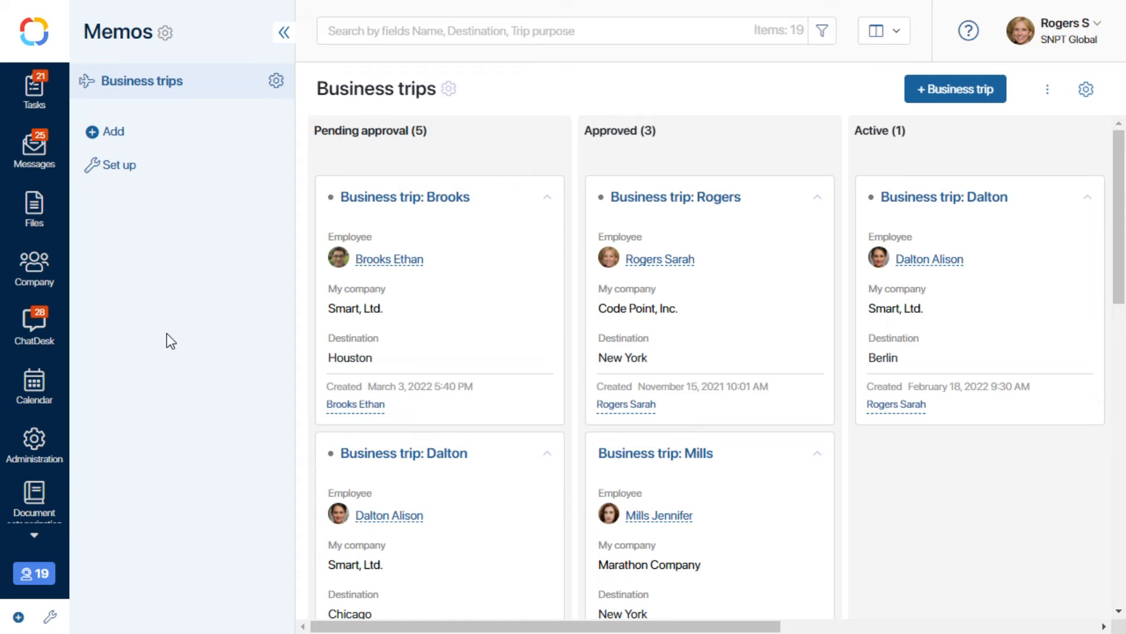
Create the Employee absence schedule app as an Event type with items named Absence.
left_click(113, 131)
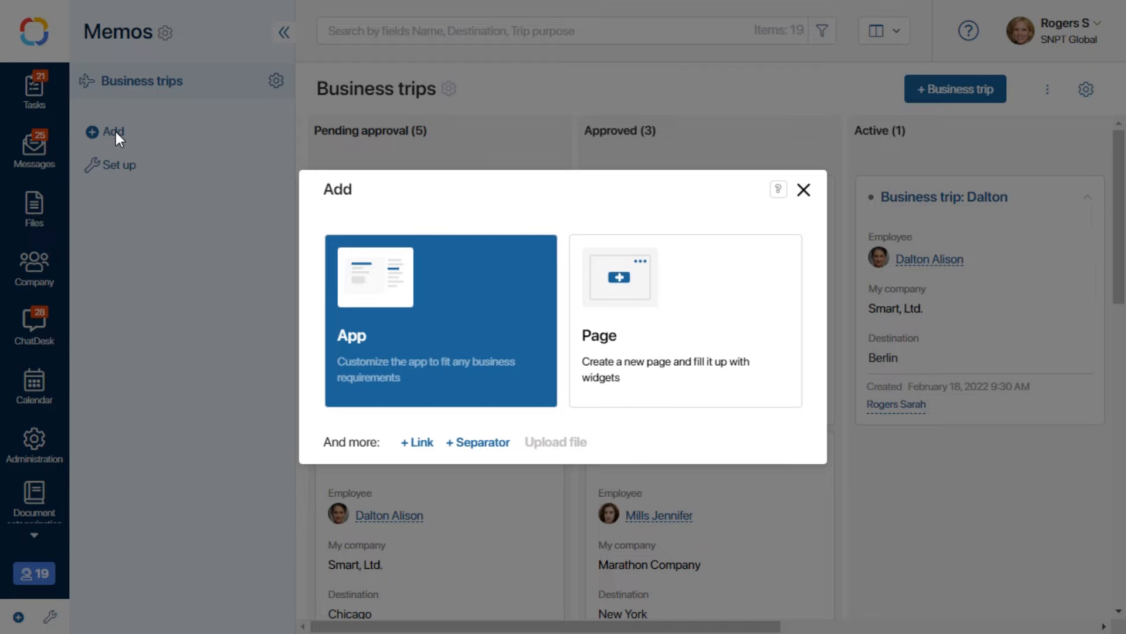
left_click(433, 337)
left_click(586, 330)
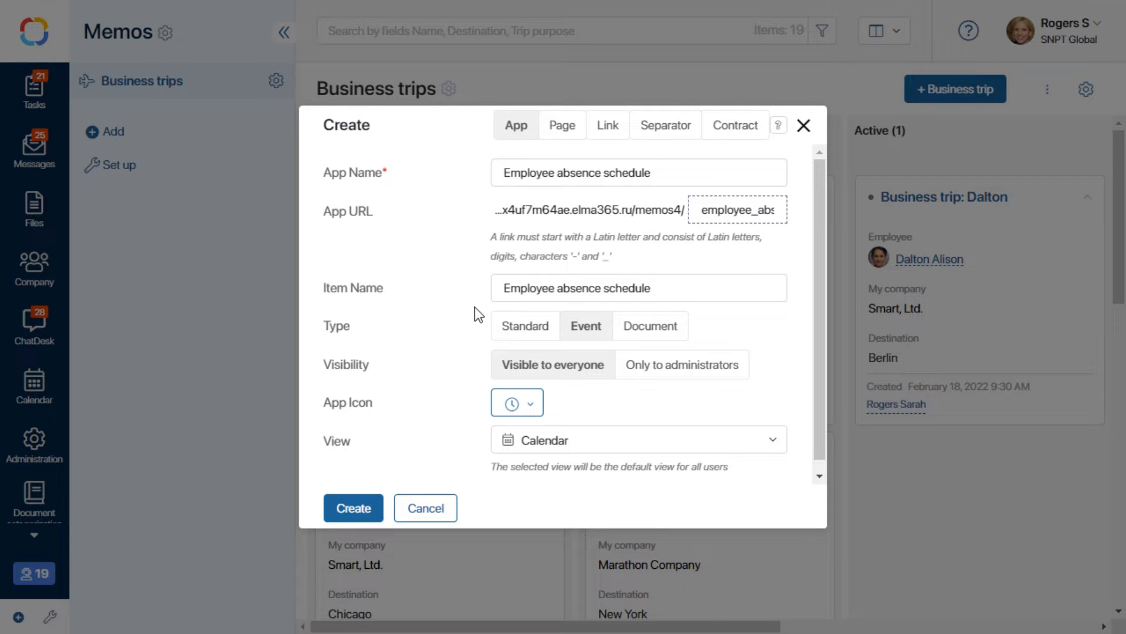
left_click_drag(658, 291, 473, 287)
type("Absence")
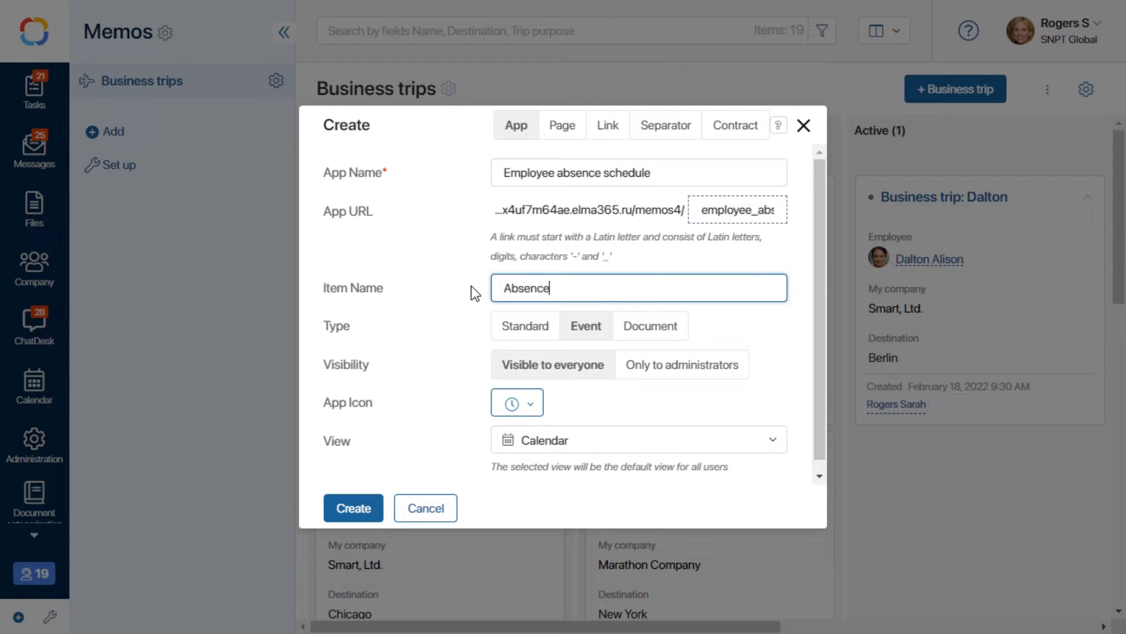
left_click(443, 352)
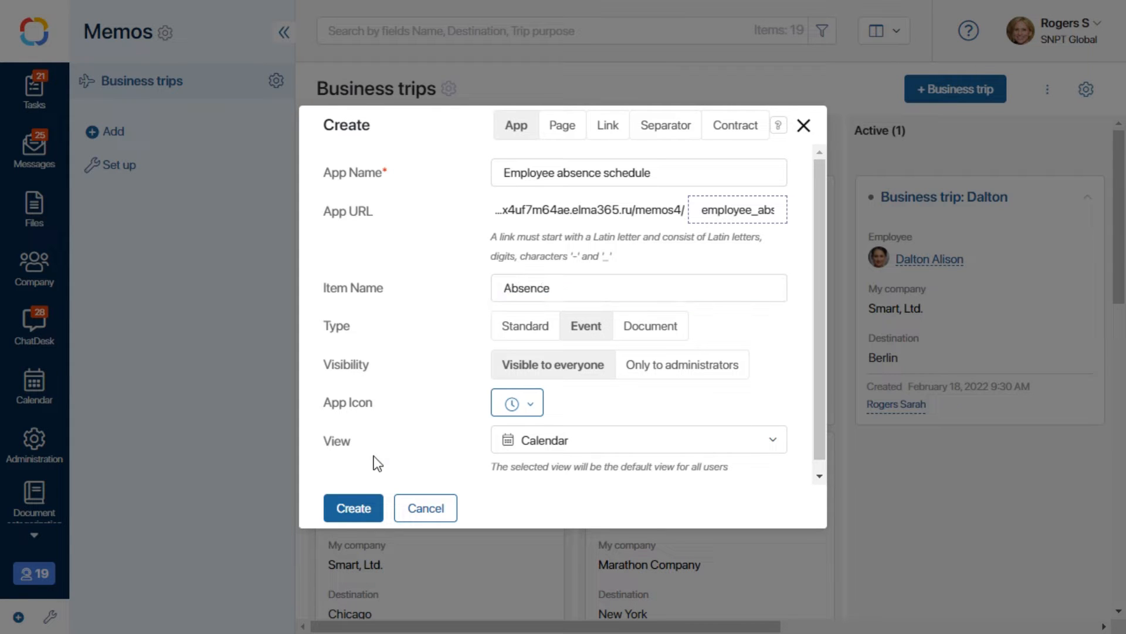
left_click(346, 510)
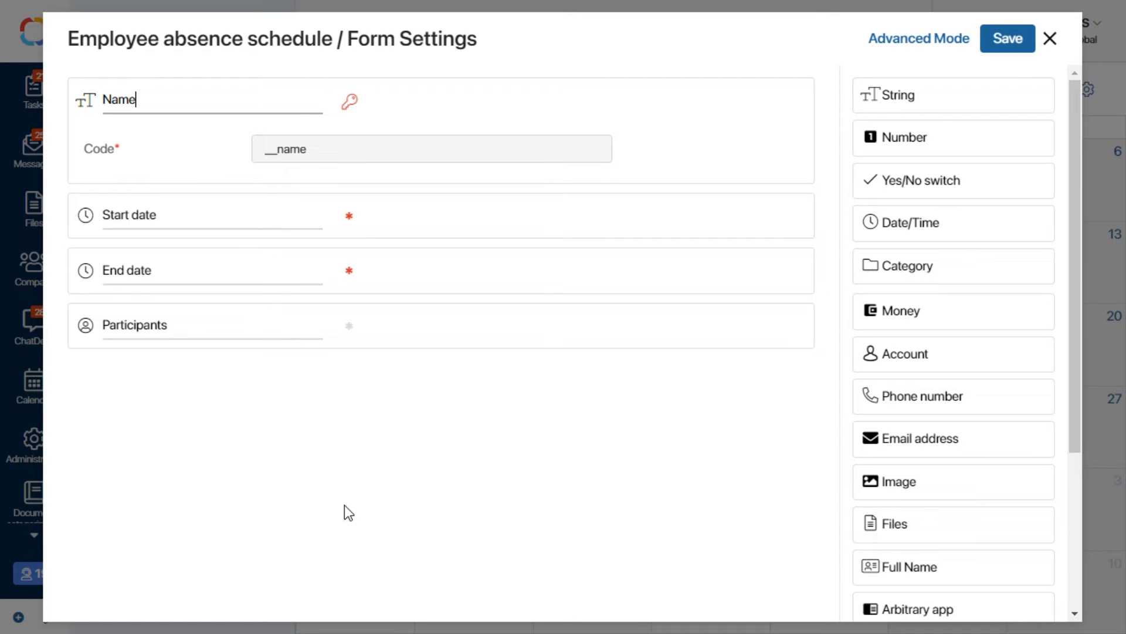
Save the new app's form and open the Business trips app settings menu.
left_click(1001, 38)
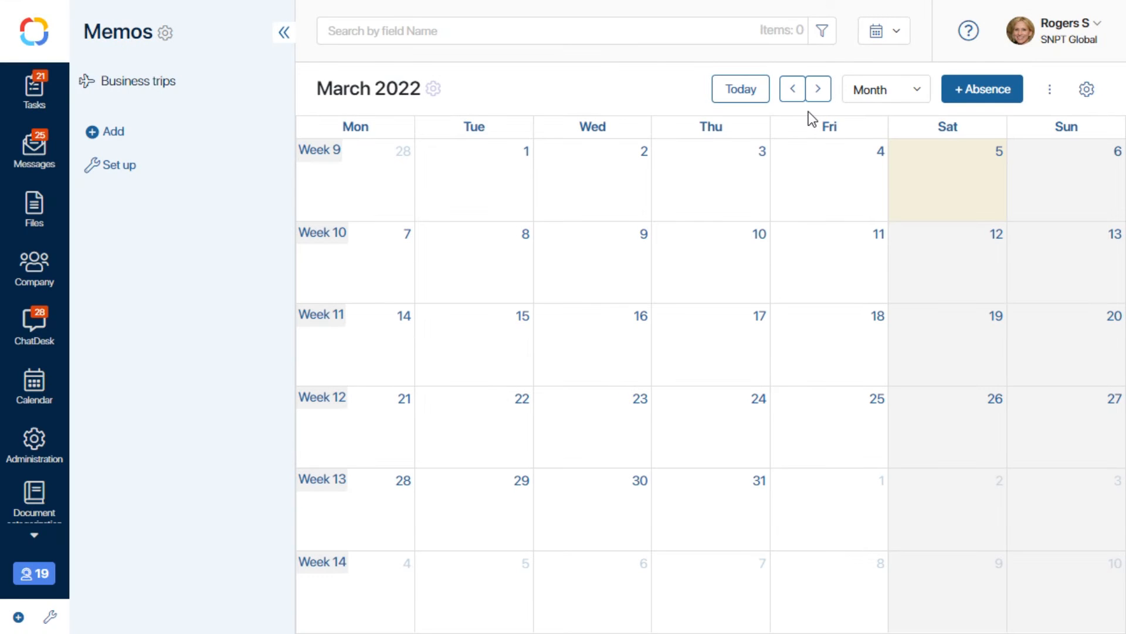
left_click(164, 87)
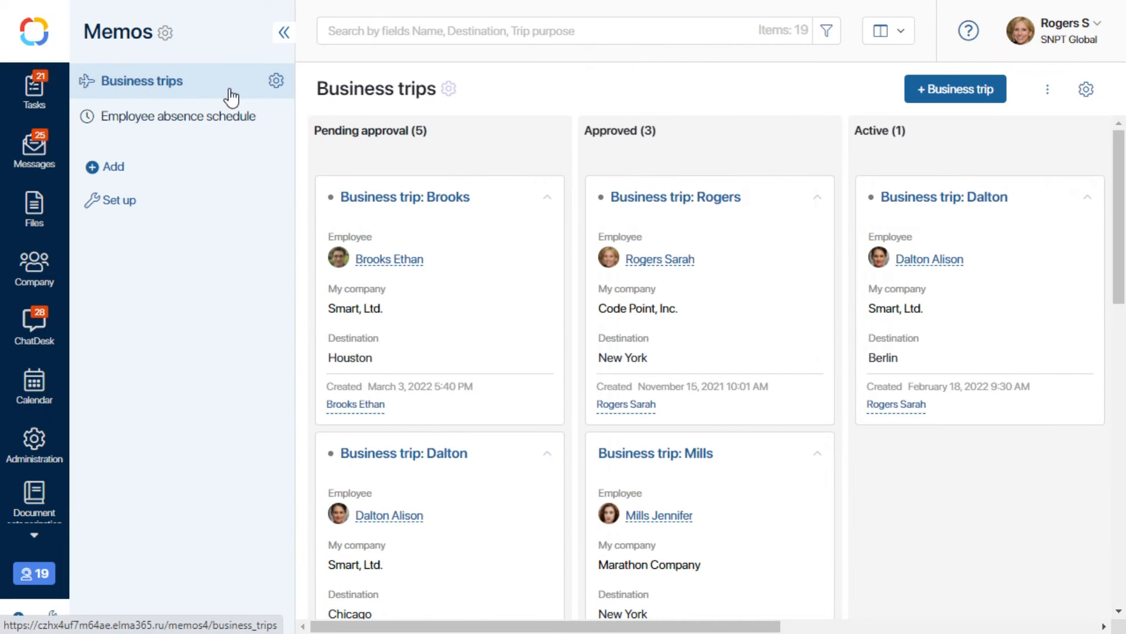
left_click(275, 81)
Open the Business trip process, delete the connectors around Write service data and shift it right.
left_click(396, 310)
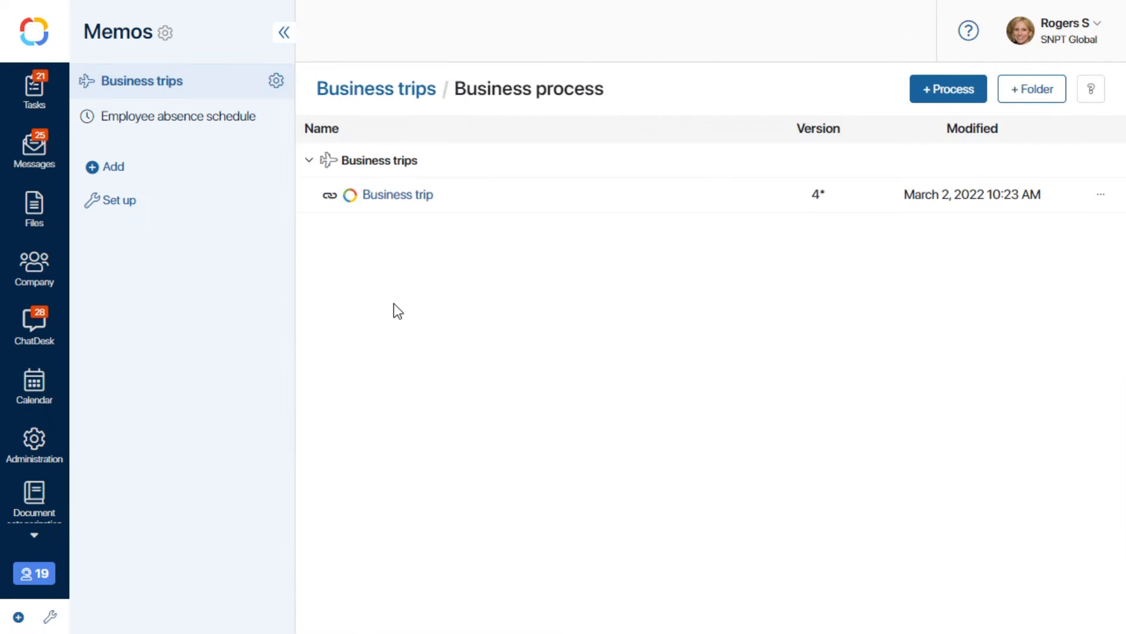
left_click(388, 195)
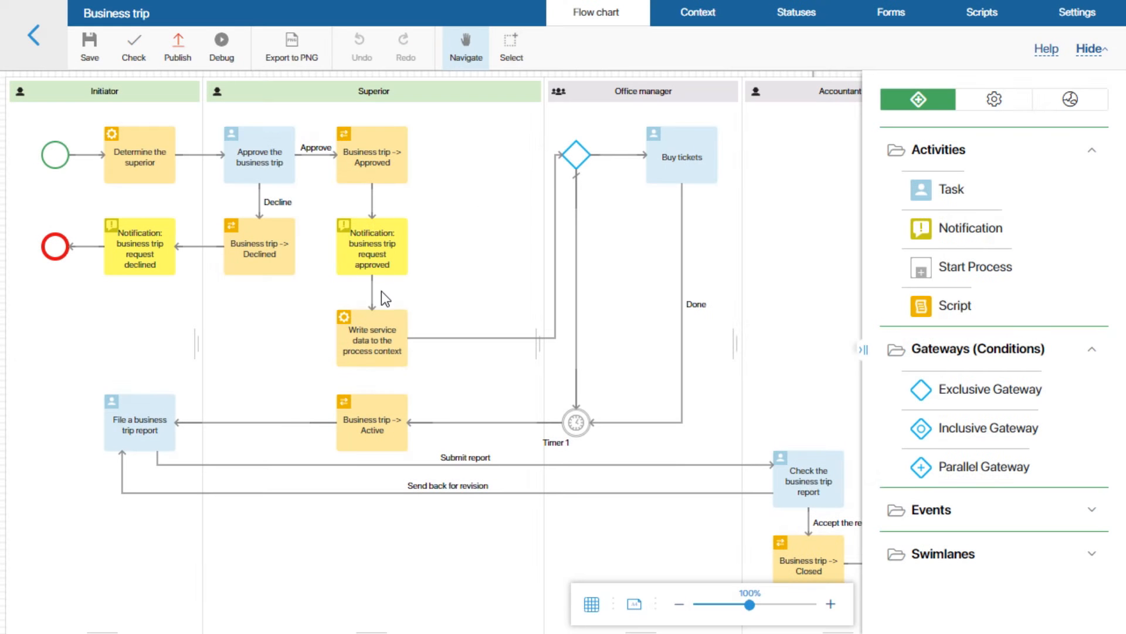
key("Delete")
left_click(427, 337)
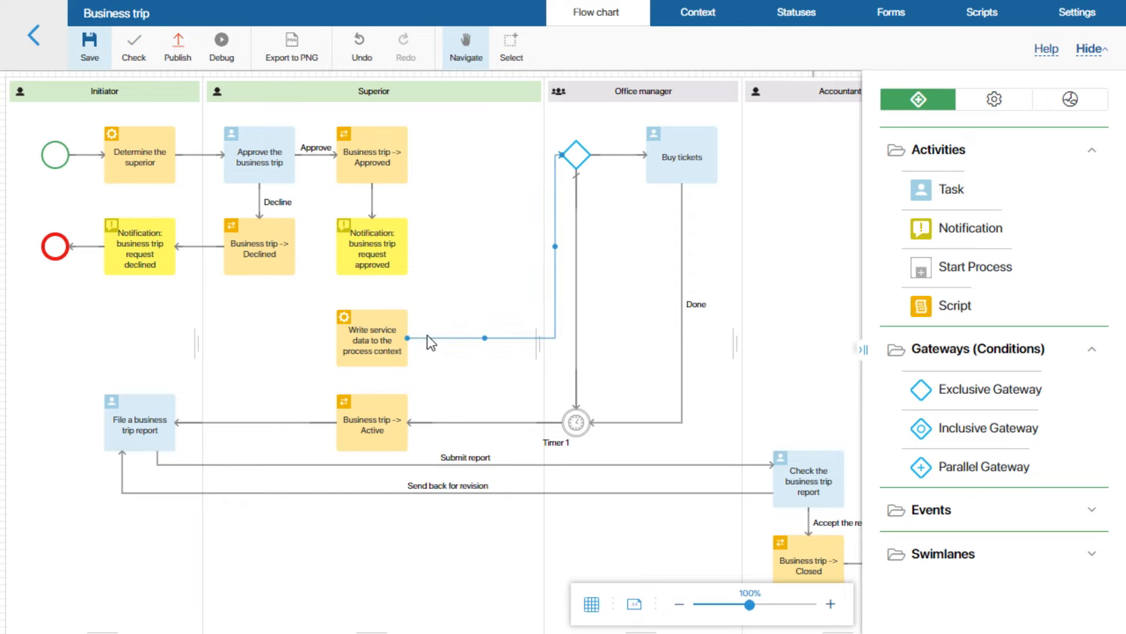
key("Delete")
left_click_drag(378, 335, 491, 336)
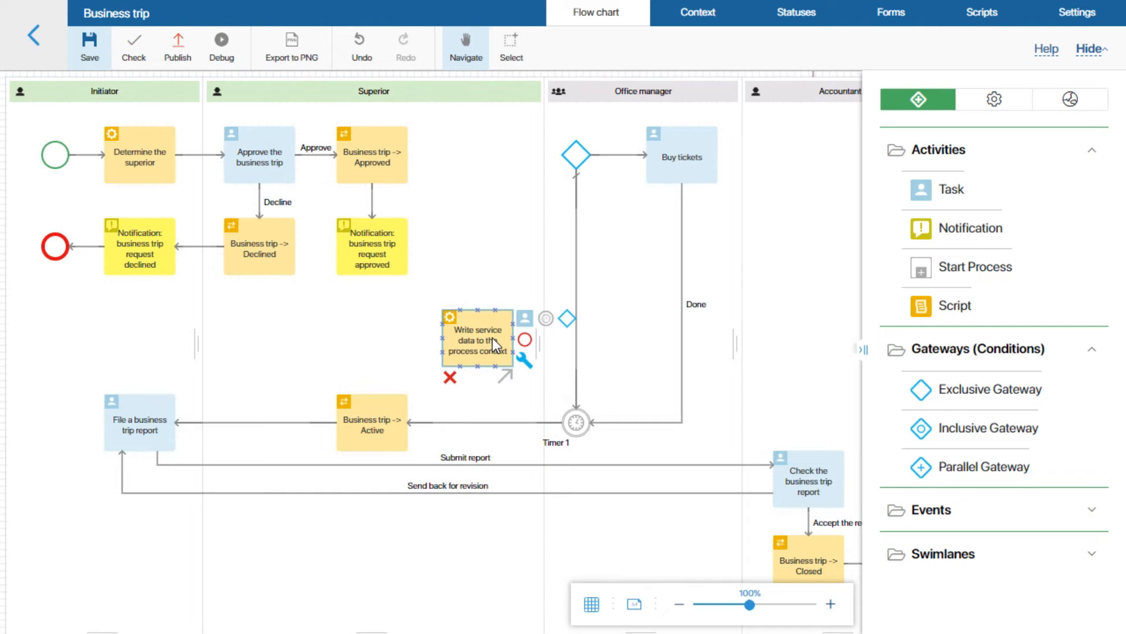
Place a Create App Item block where Write service data stood and open its settings.
left_click(1018, 101)
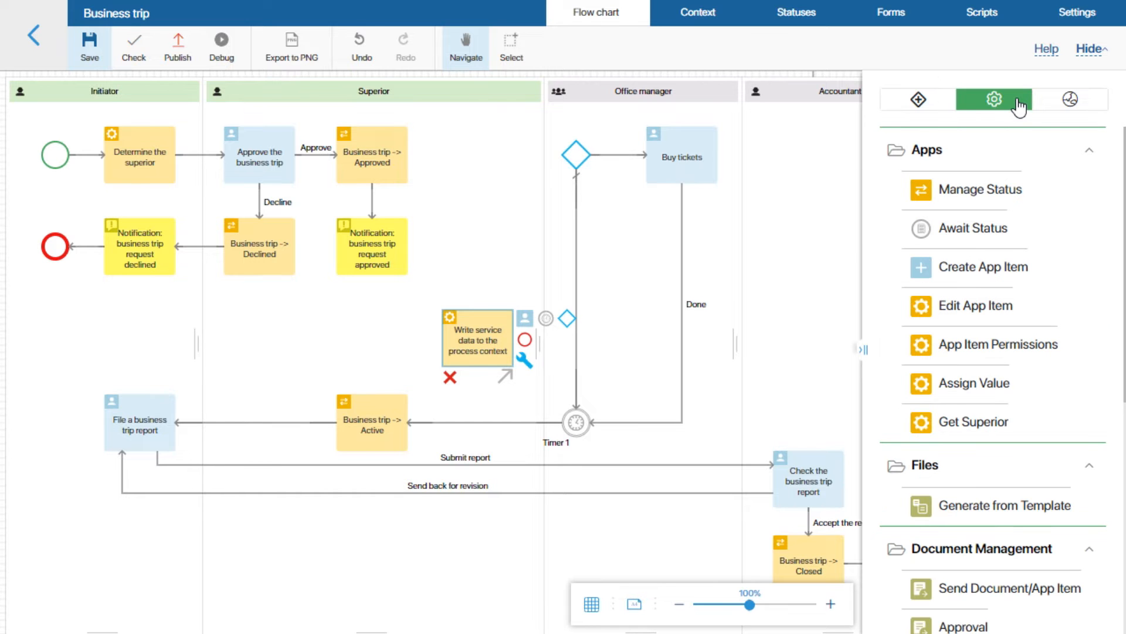
left_click_drag(997, 268, 375, 340)
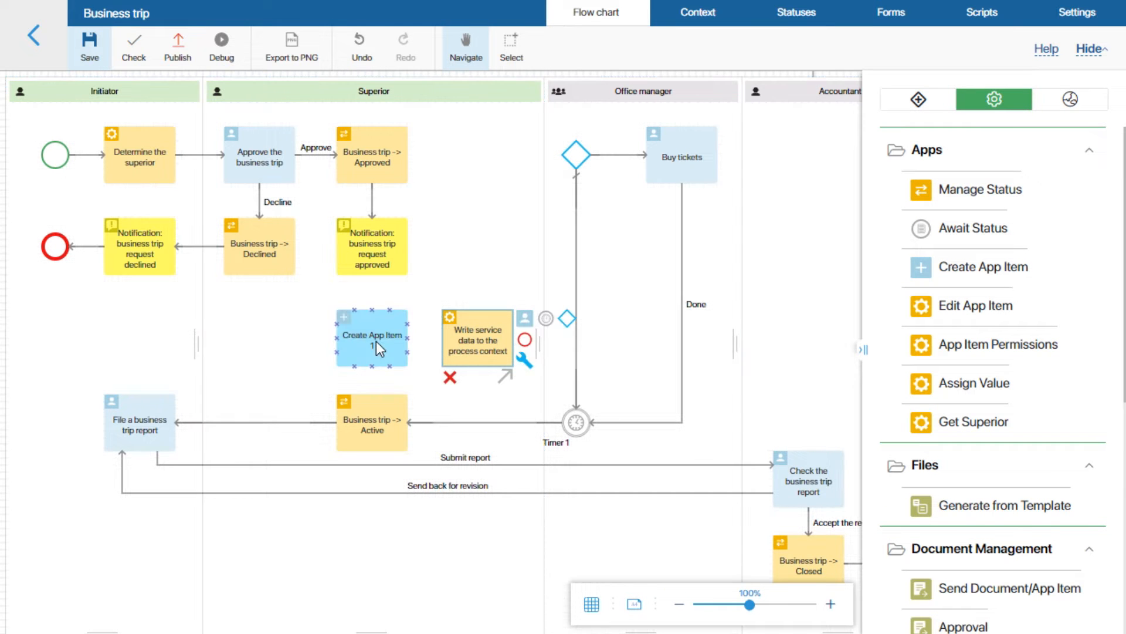
double_click(375, 340)
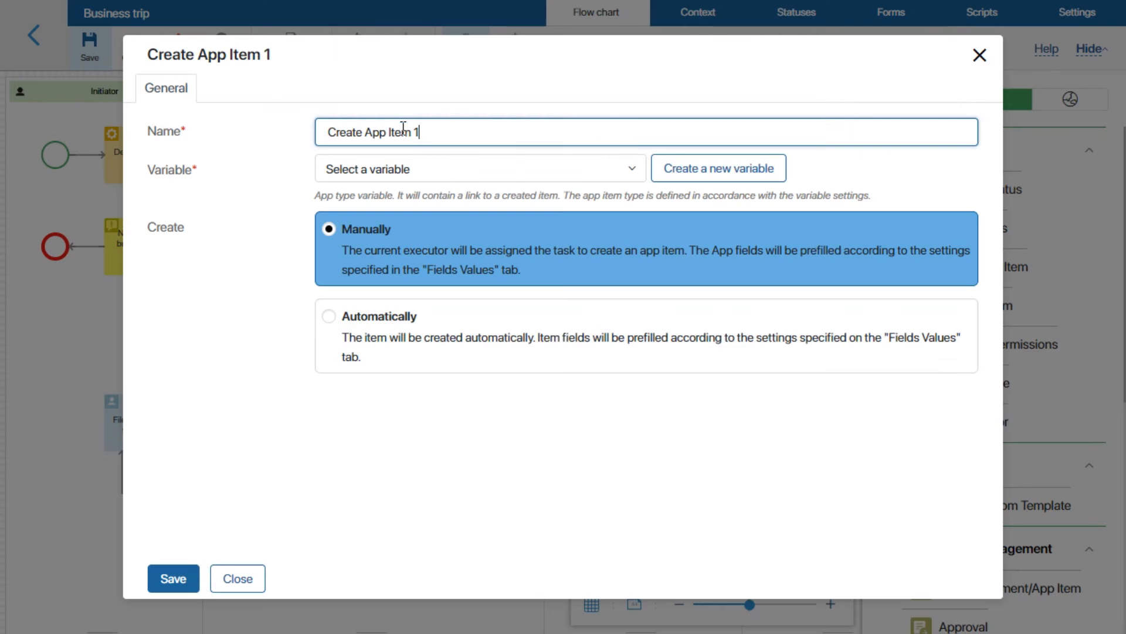
Rename the block to 'Create Absence'.
left_click_drag(449, 125, 329, 132)
type("Create Absence")
left_click(604, 184)
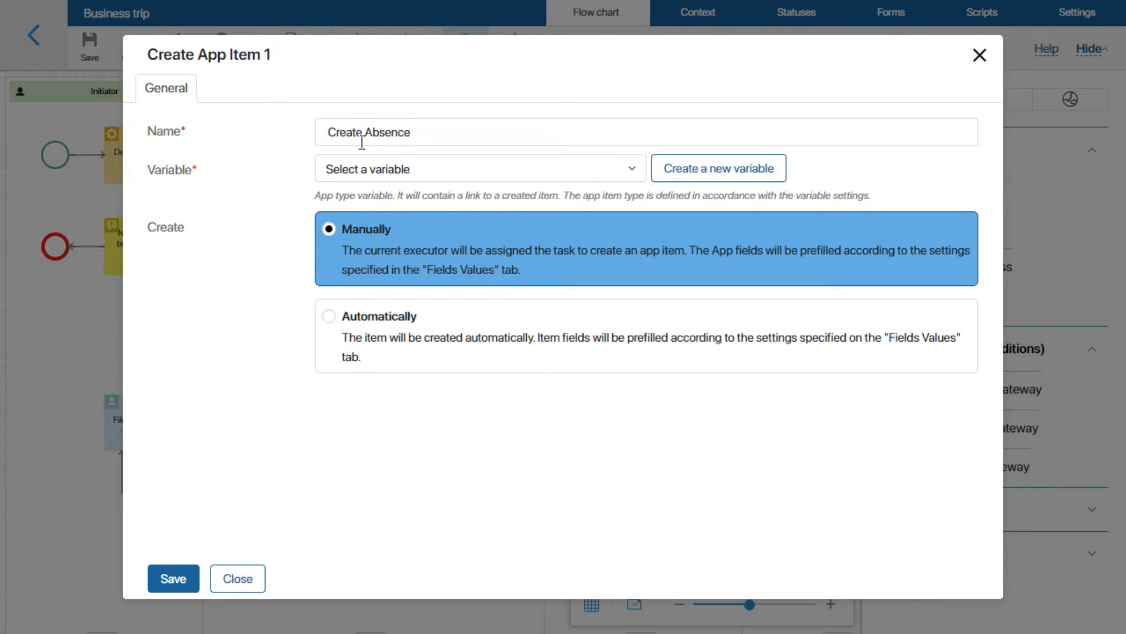
Create an Absence variable linked to the Memos > Employee absence schedule app.
left_click(667, 176)
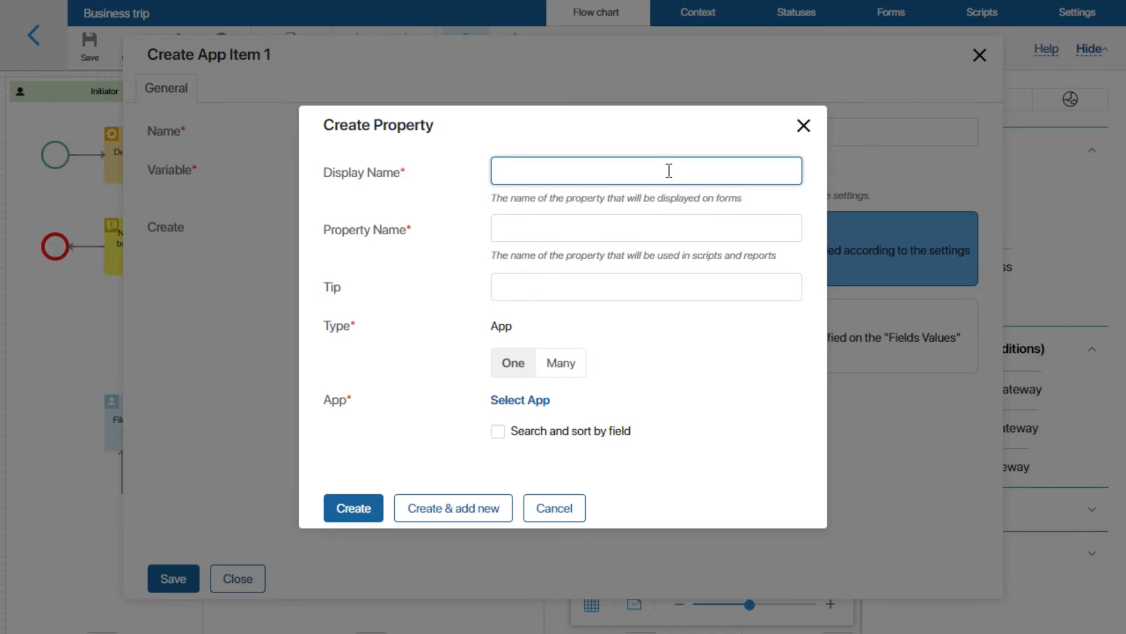
type("Absence")
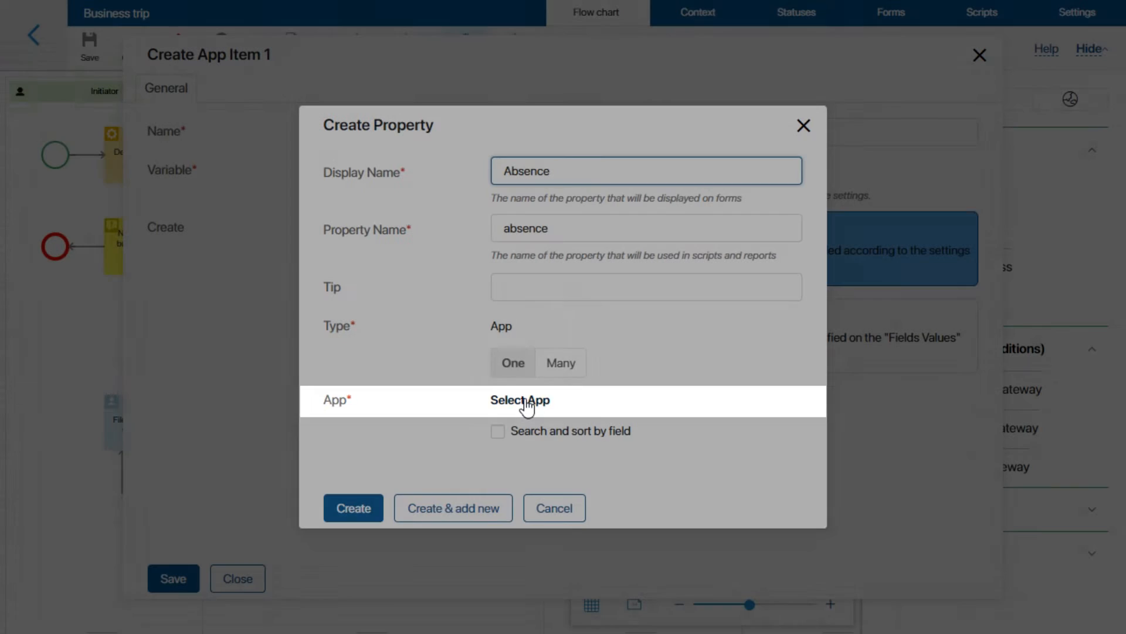
left_click(528, 404)
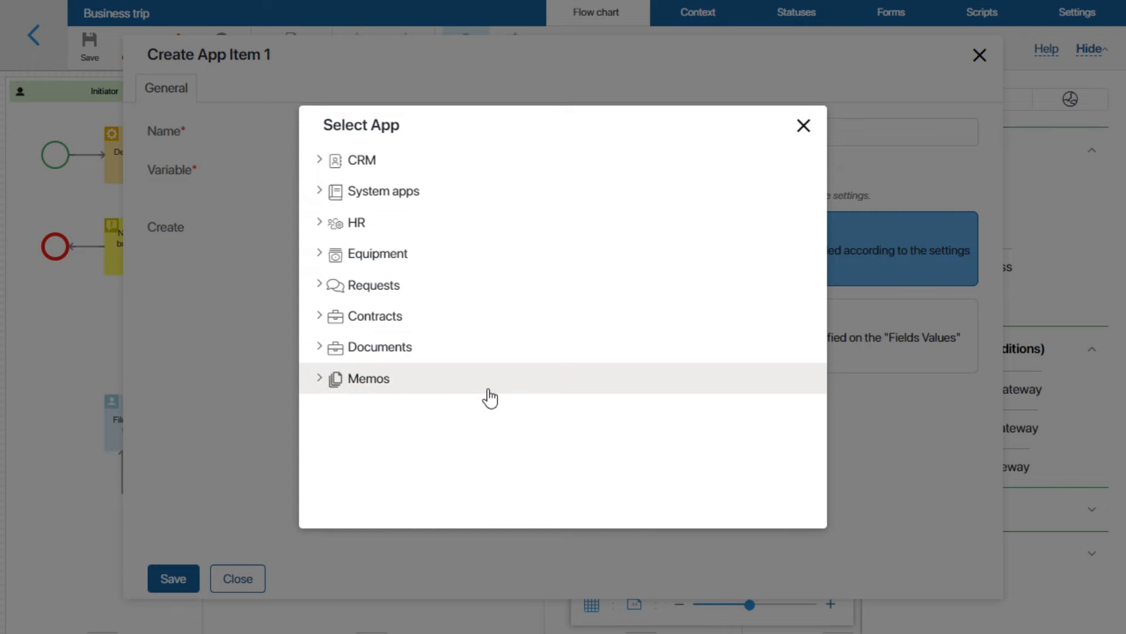
left_click(321, 378)
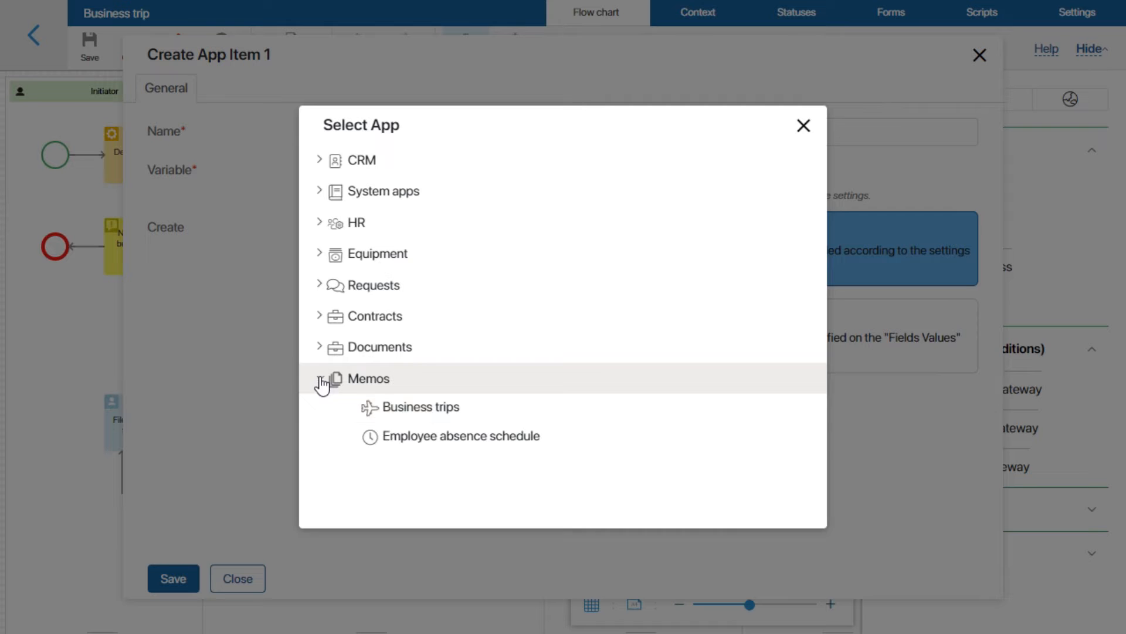
left_click(412, 438)
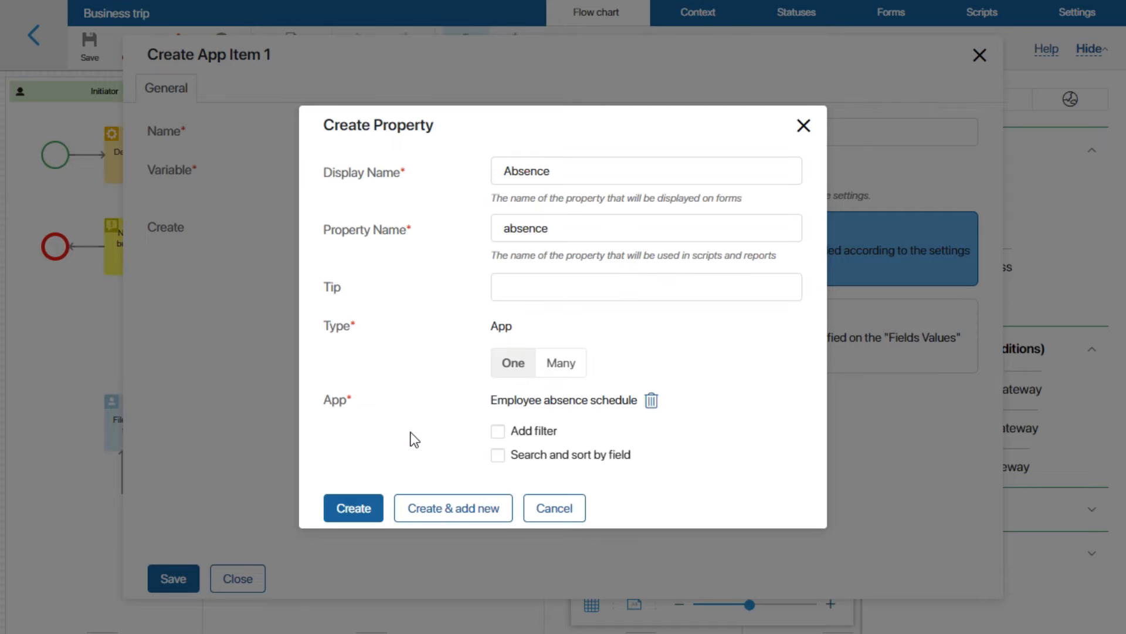
left_click(346, 510)
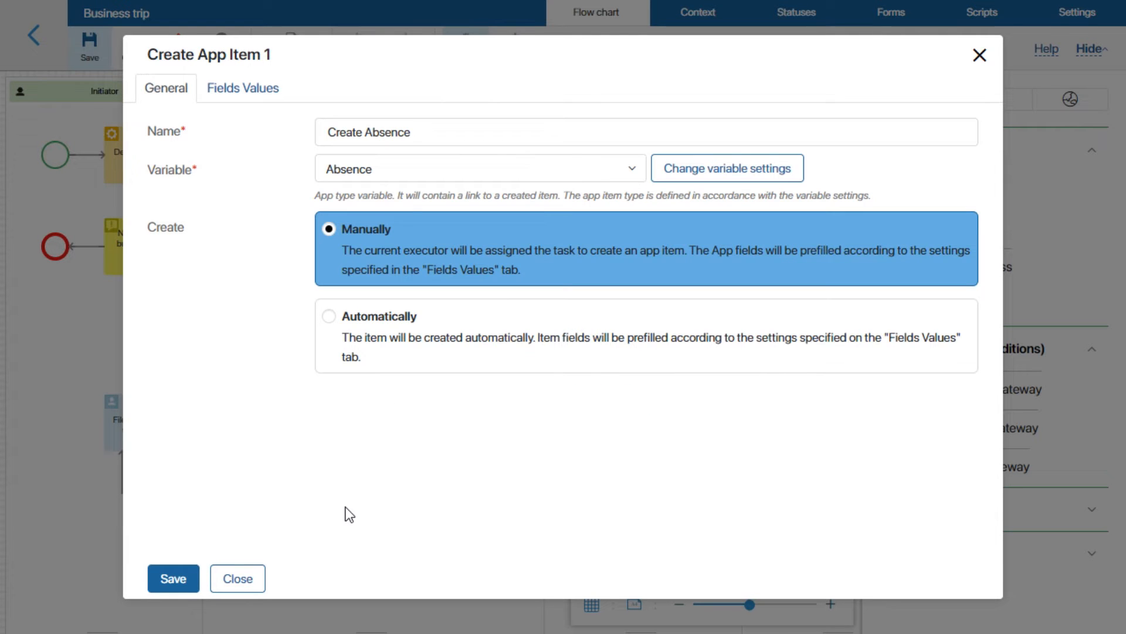
Add field rows for Name, Start date, End date and Participants on the Fields Values tab.
left_click(239, 94)
left_click(174, 152)
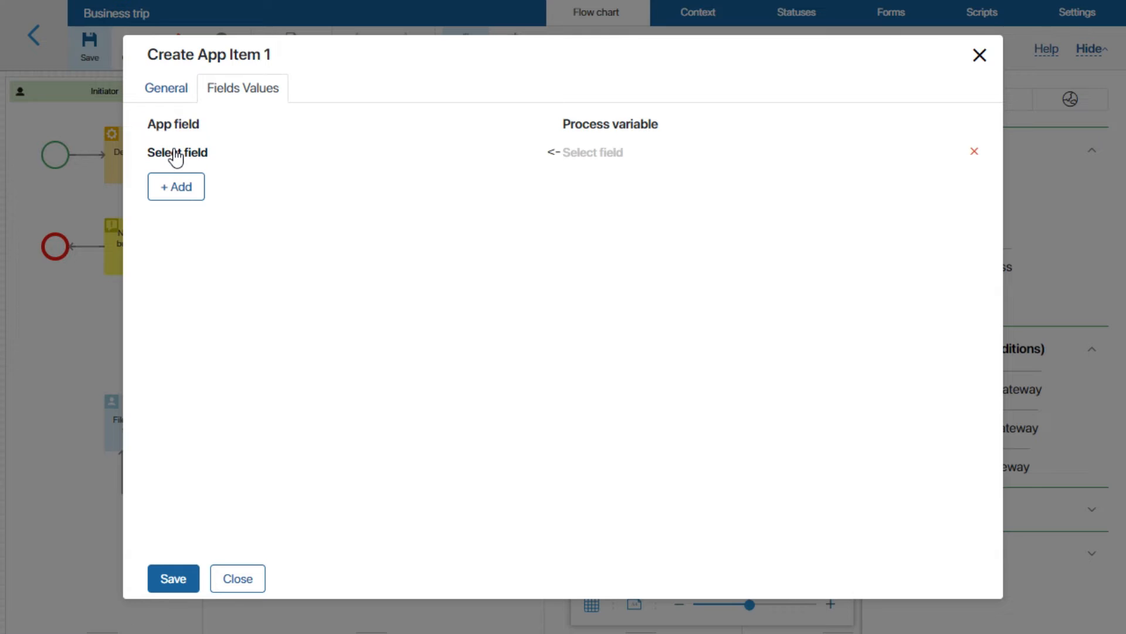
left_click(175, 153)
left_click(95, 189)
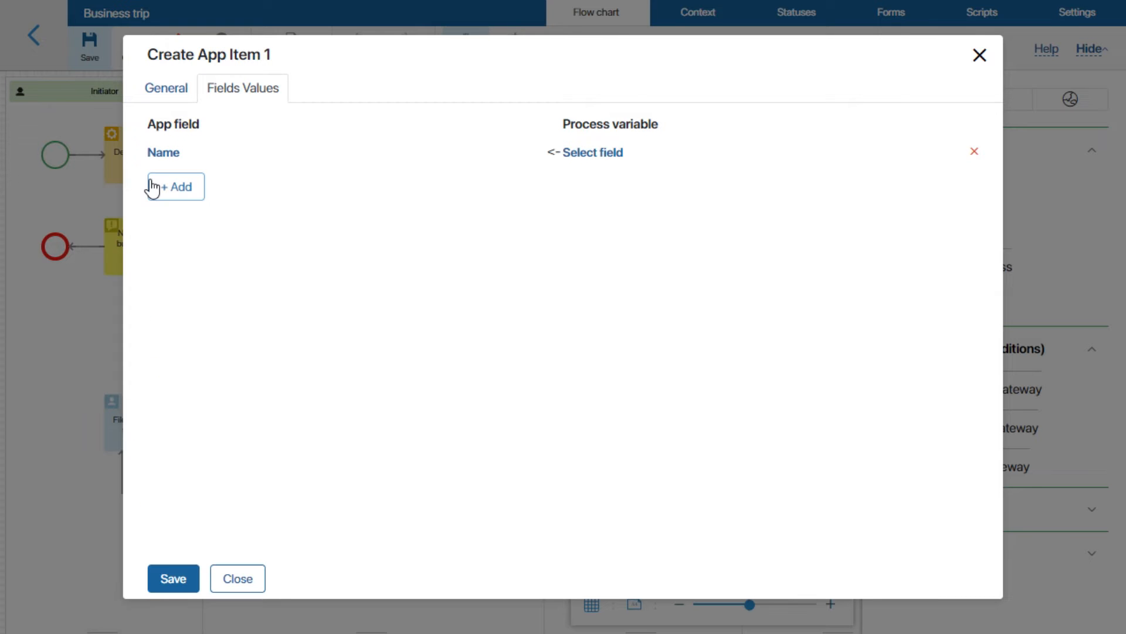
left_click(153, 188)
left_click(170, 187)
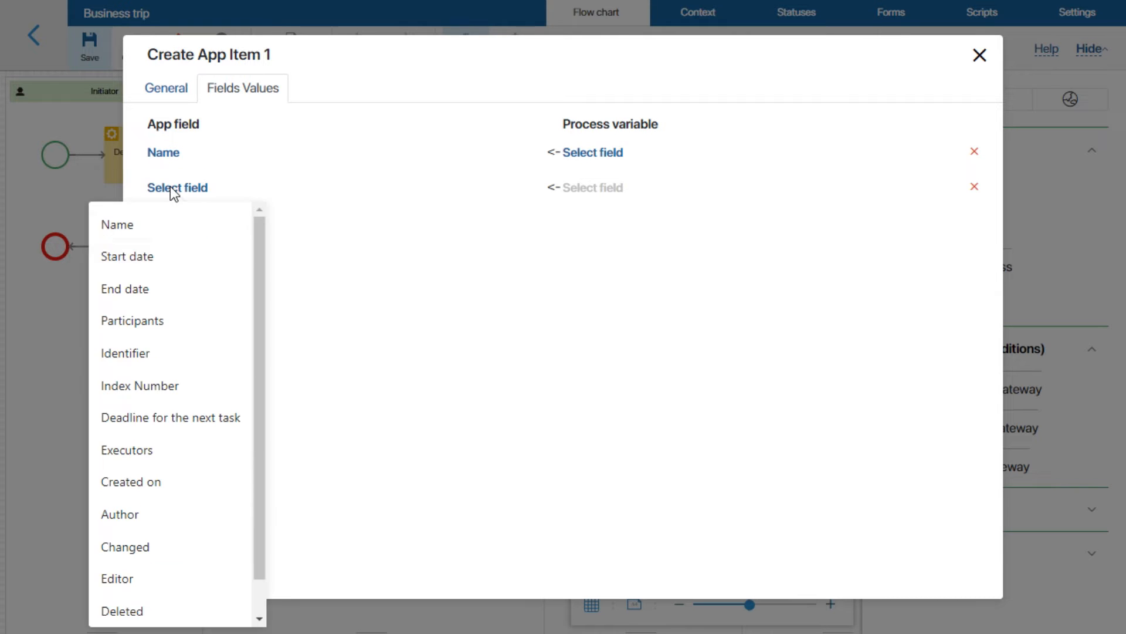
left_click(173, 257)
left_click(171, 222)
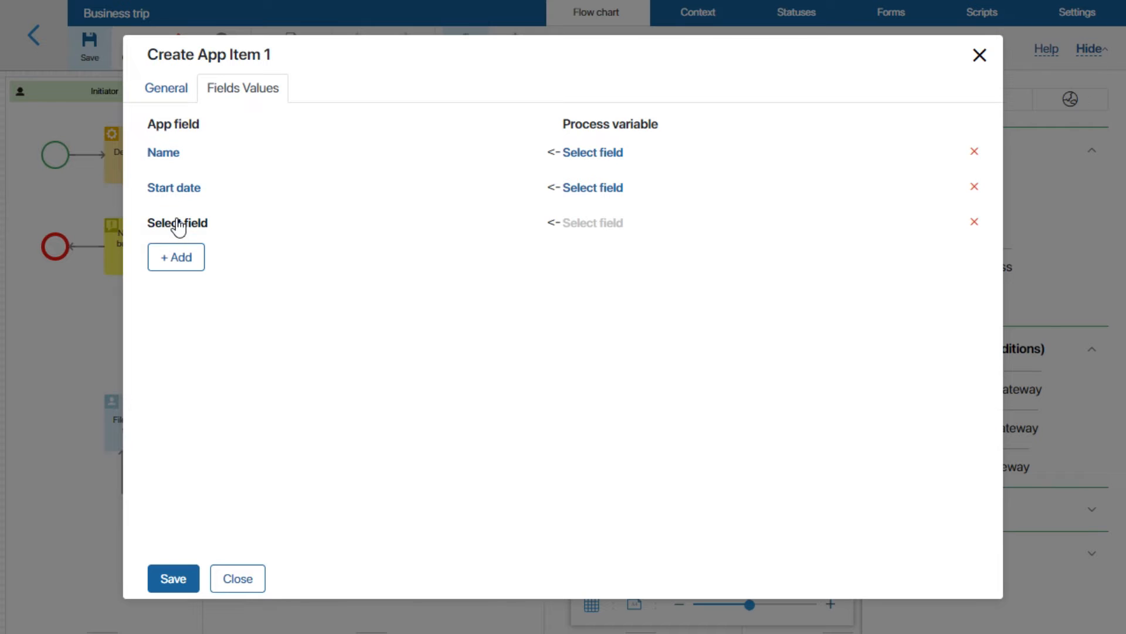
left_click(178, 223)
left_click(157, 323)
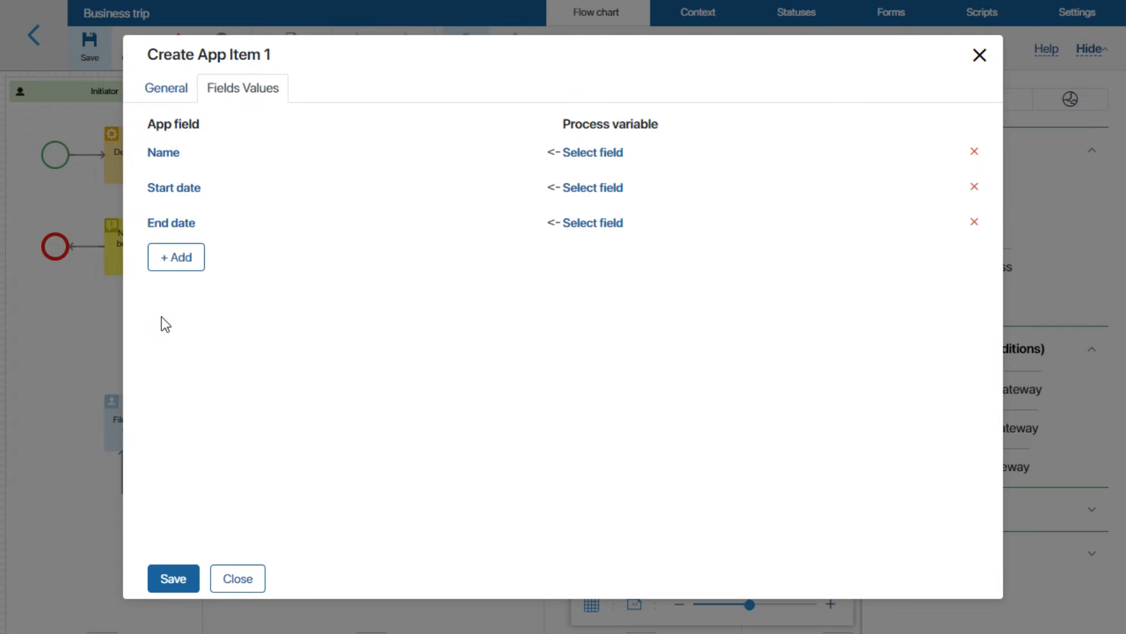
left_click(175, 258)
left_click(175, 264)
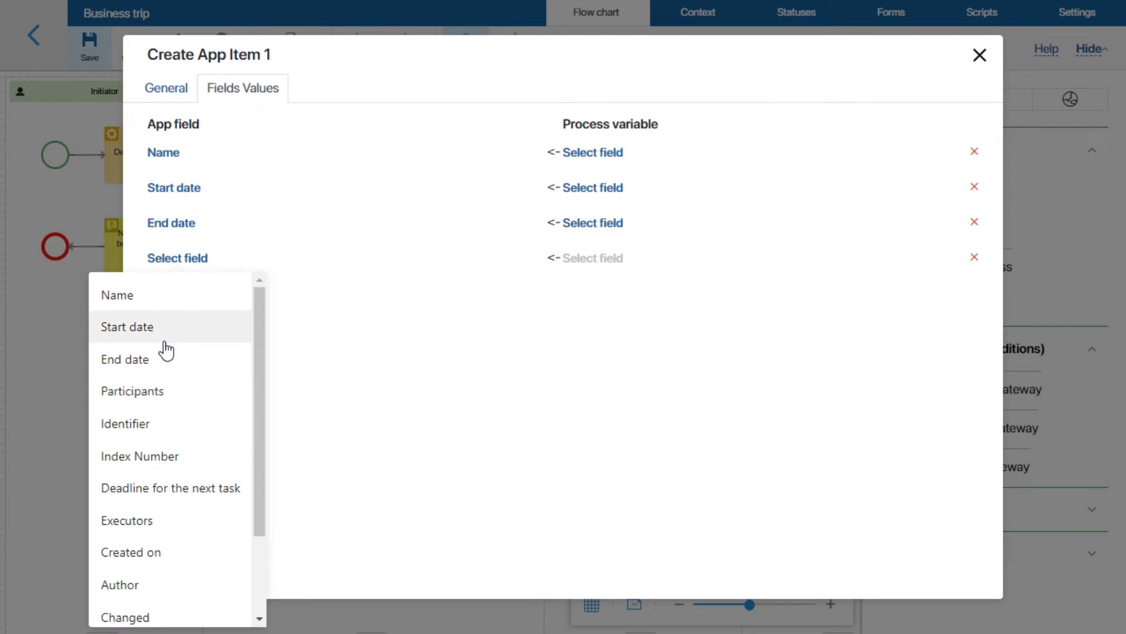
left_click(168, 394)
Fill them from Business trip Name, Starting date, Completion date and Employee.
left_click(585, 151)
mouse_move(605, 302)
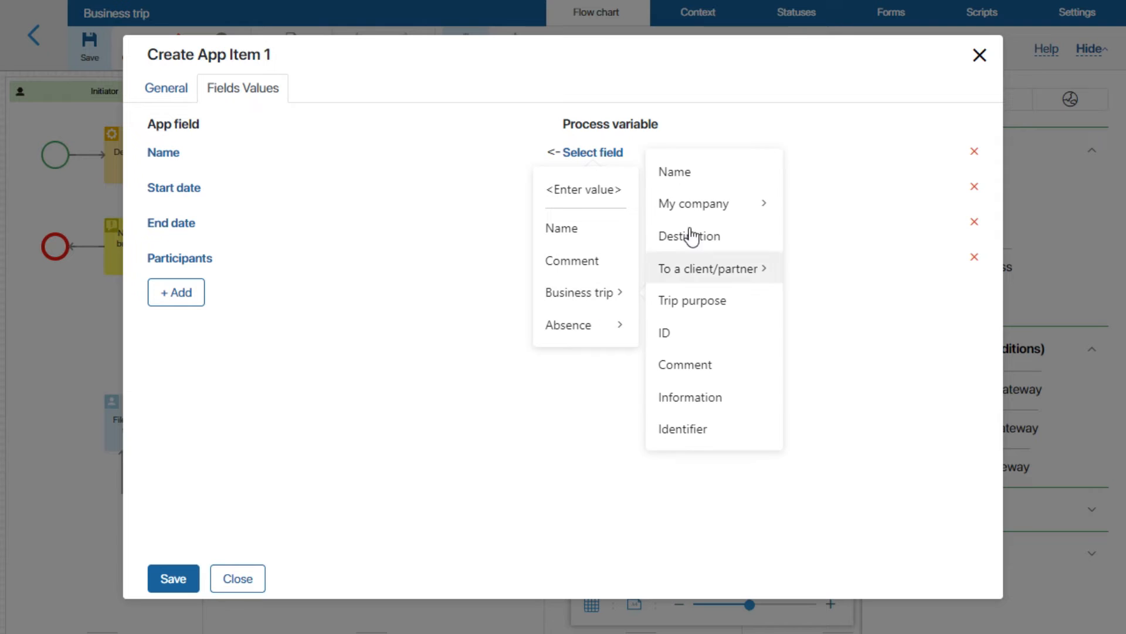
left_click(705, 174)
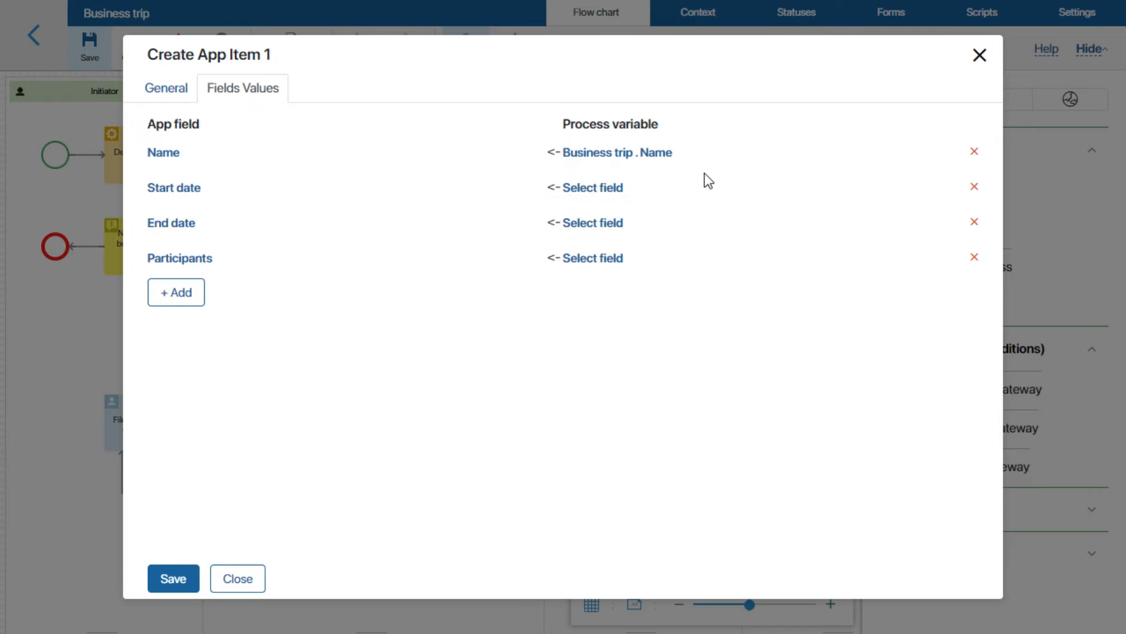
left_click(598, 187)
mouse_move(606, 272)
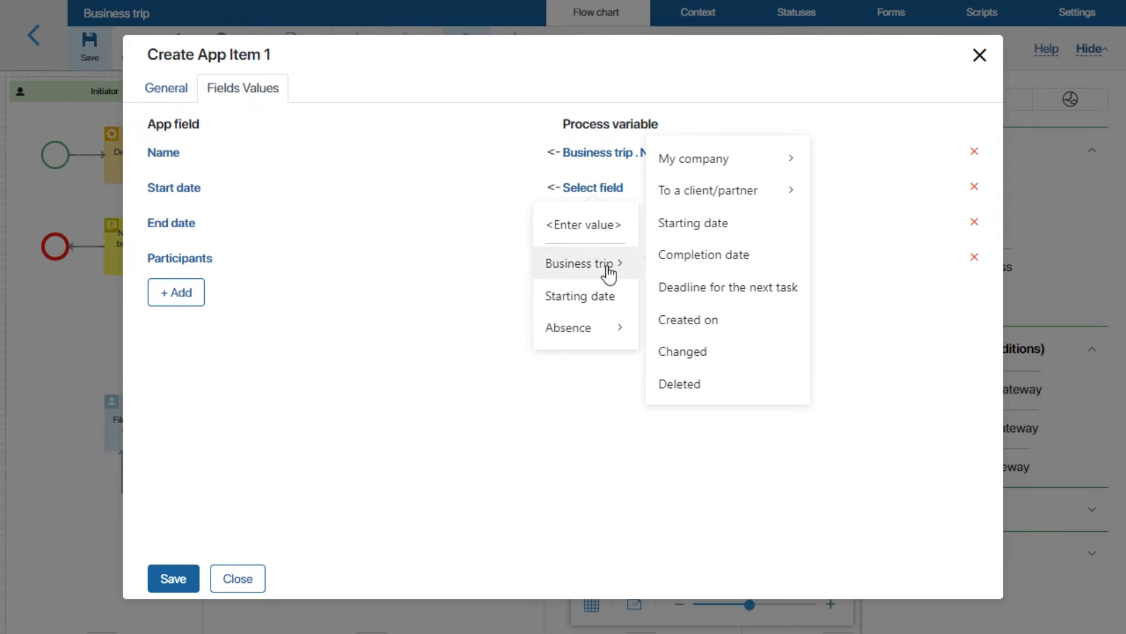
left_click(703, 224)
left_click(610, 226)
mouse_move(604, 300)
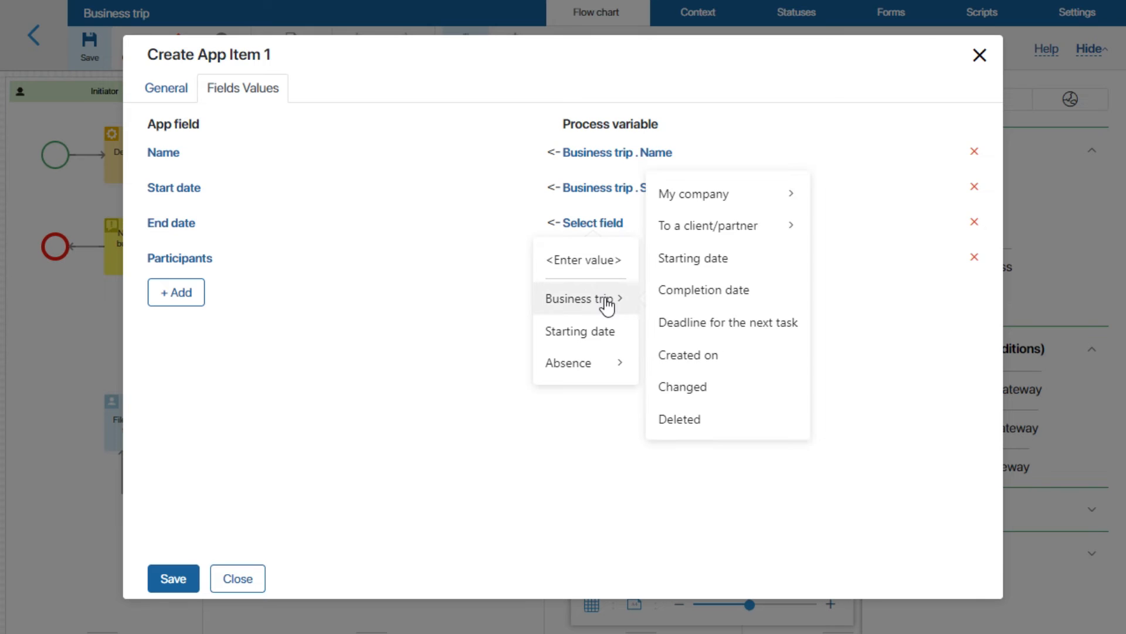
left_click(677, 296)
left_click(600, 258)
mouse_move(613, 331)
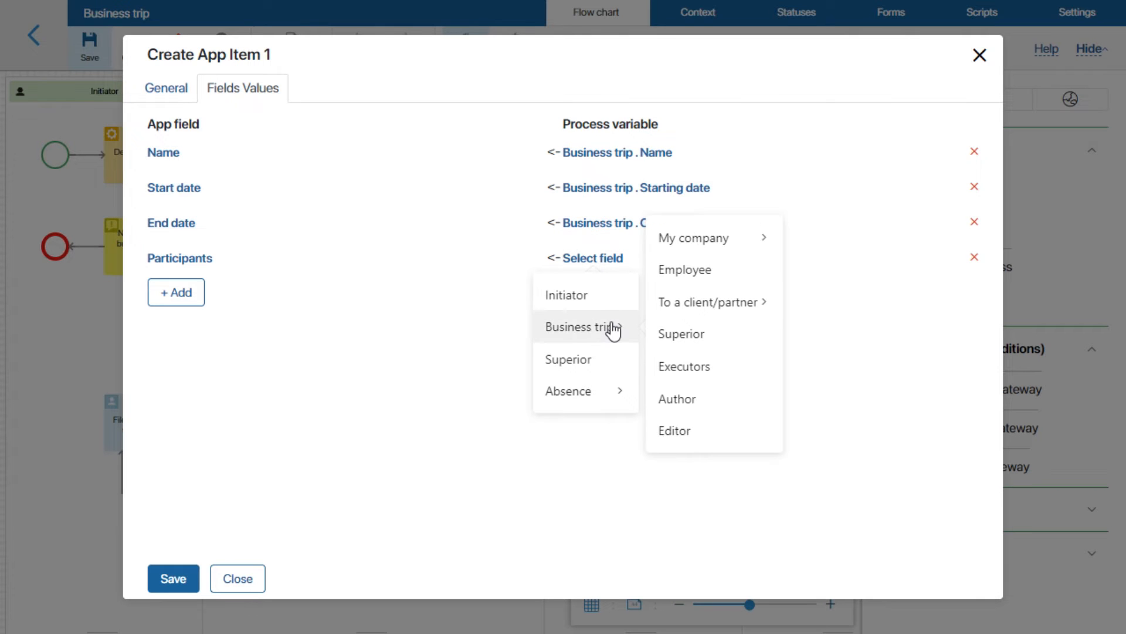
left_click(684, 271)
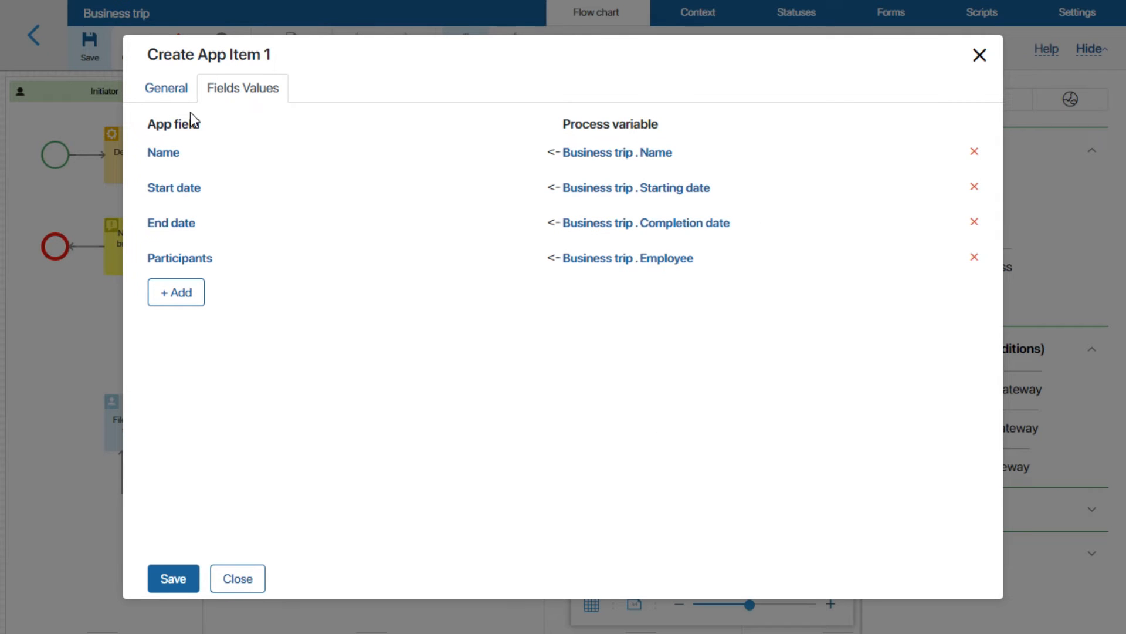
left_click(165, 87)
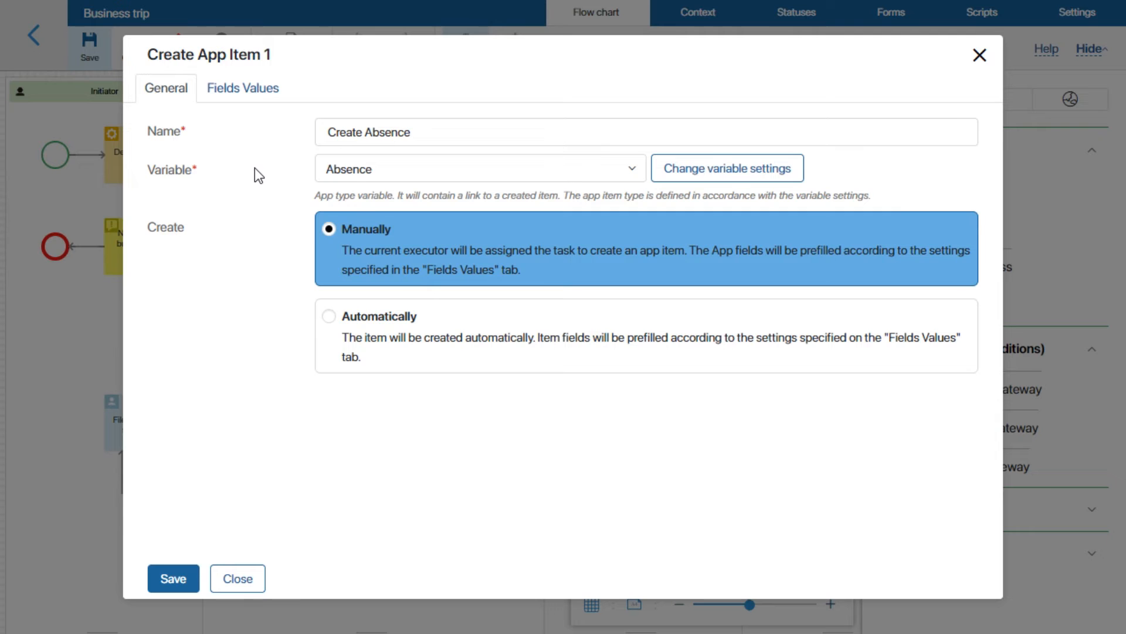
Switch Create Absence item creation to Automatically and save the block.
left_click(329, 318)
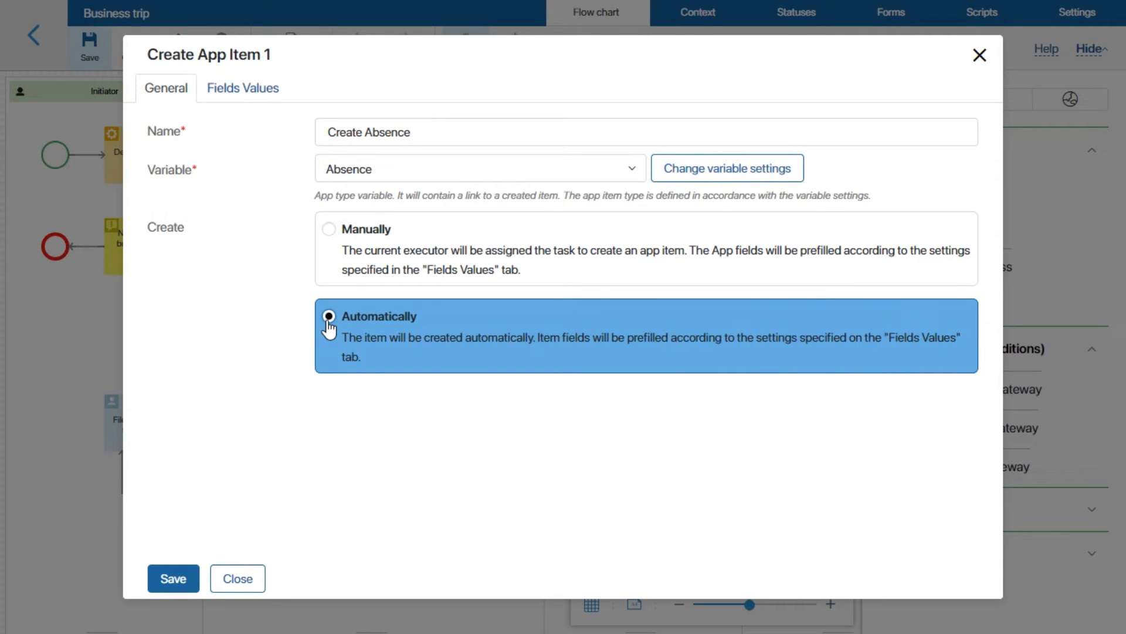
left_click(173, 580)
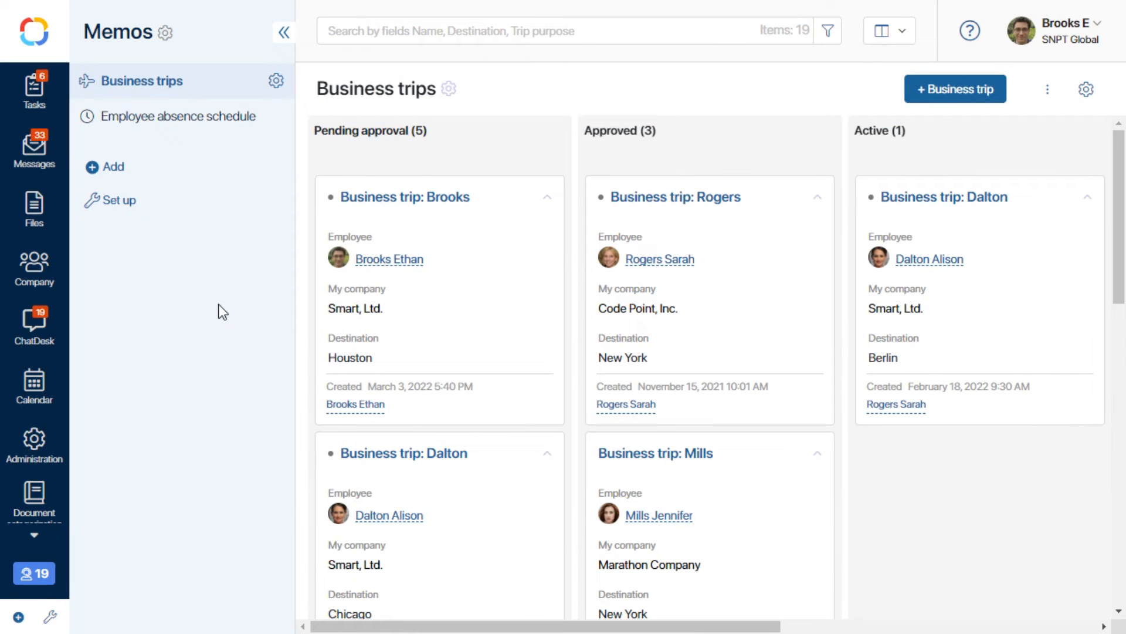
Delete Determine the superior, put Write service data in the Initiator lane, and open its settings.
left_click(935, 95)
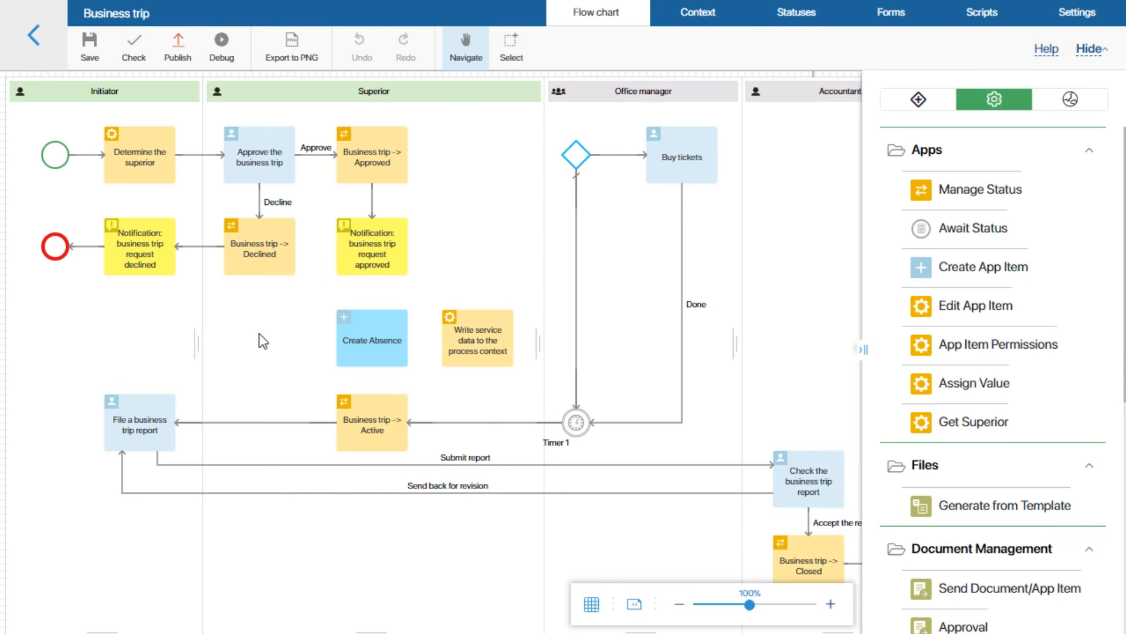
left_click(136, 156)
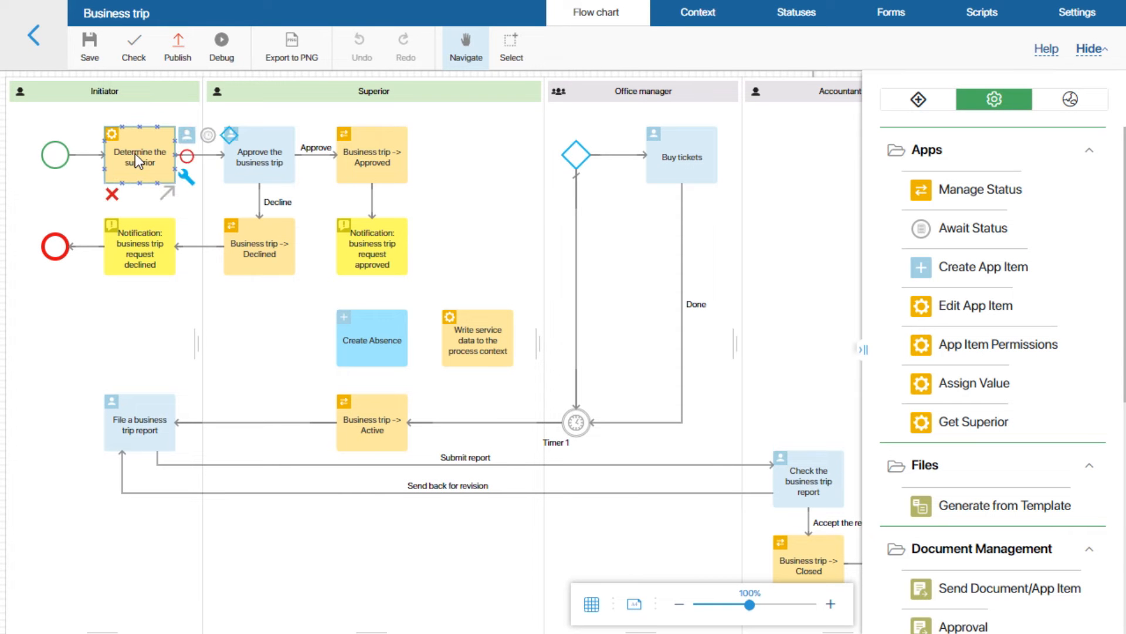
key("Delete")
left_click_drag(466, 335, 130, 148)
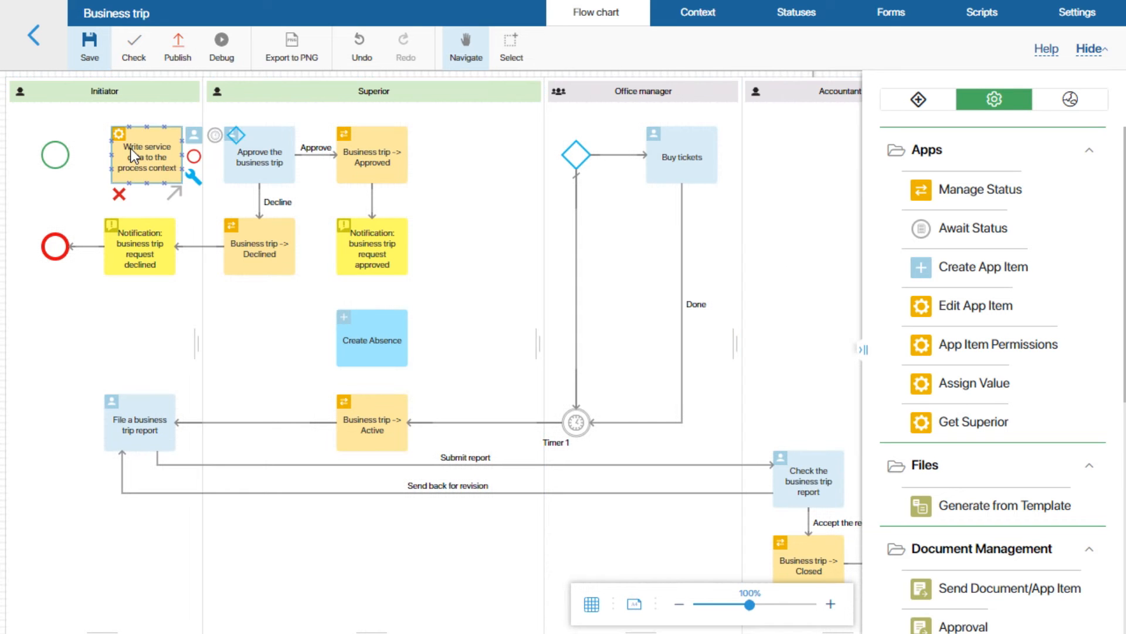
double_click(130, 147)
Add a Superior mapping filled from Business trip > Superior and save the block.
left_click(251, 97)
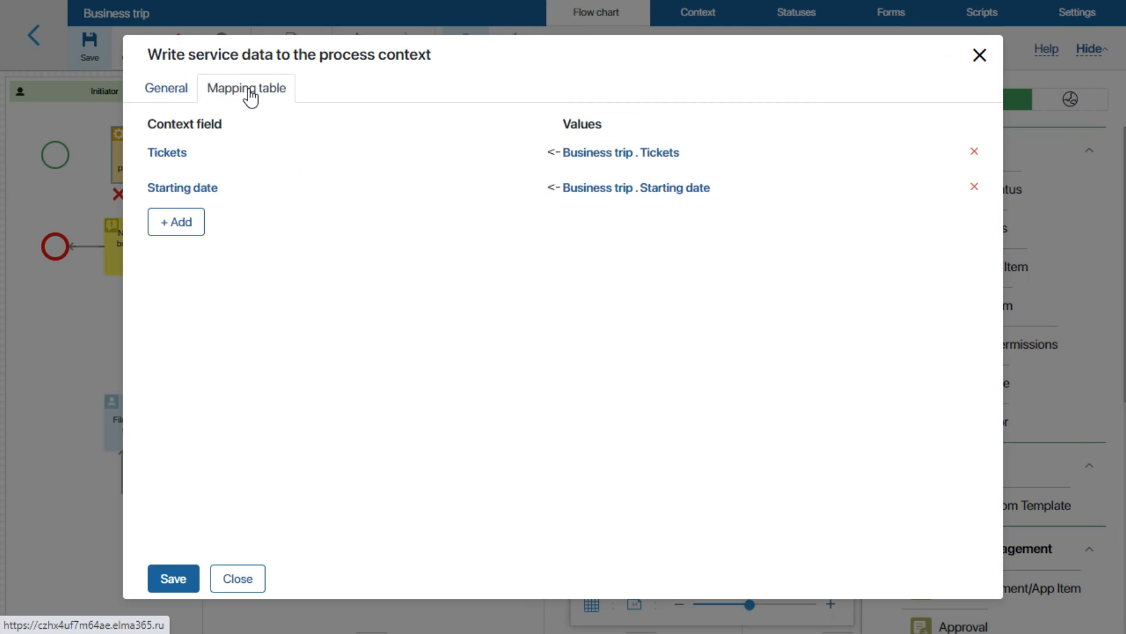
left_click(185, 230)
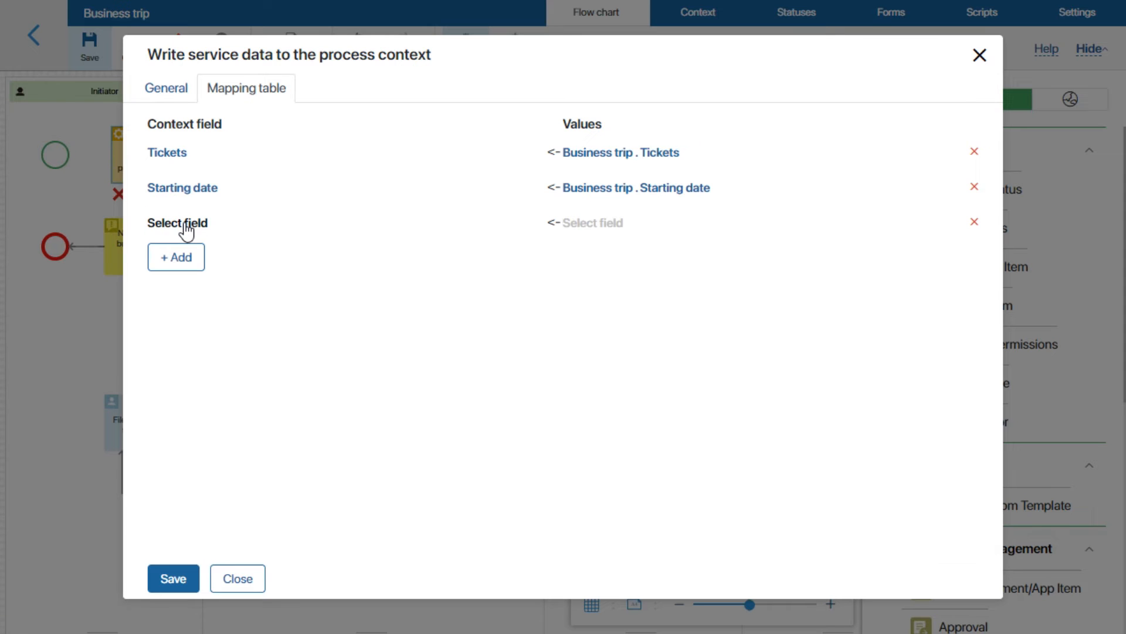
left_click(185, 226)
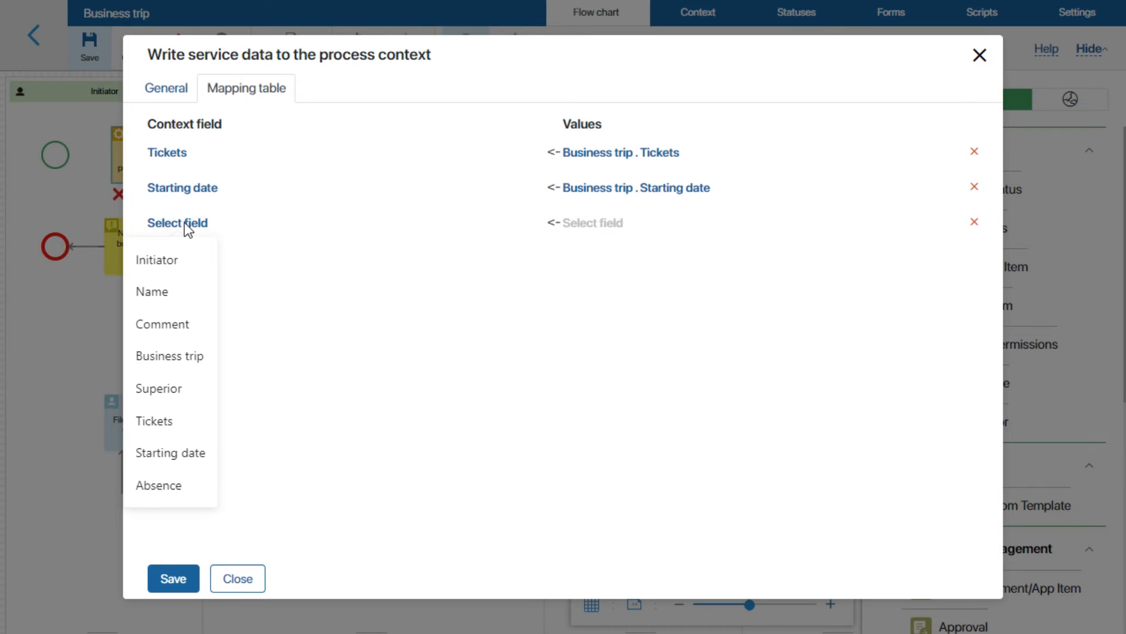
left_click(164, 388)
left_click(575, 230)
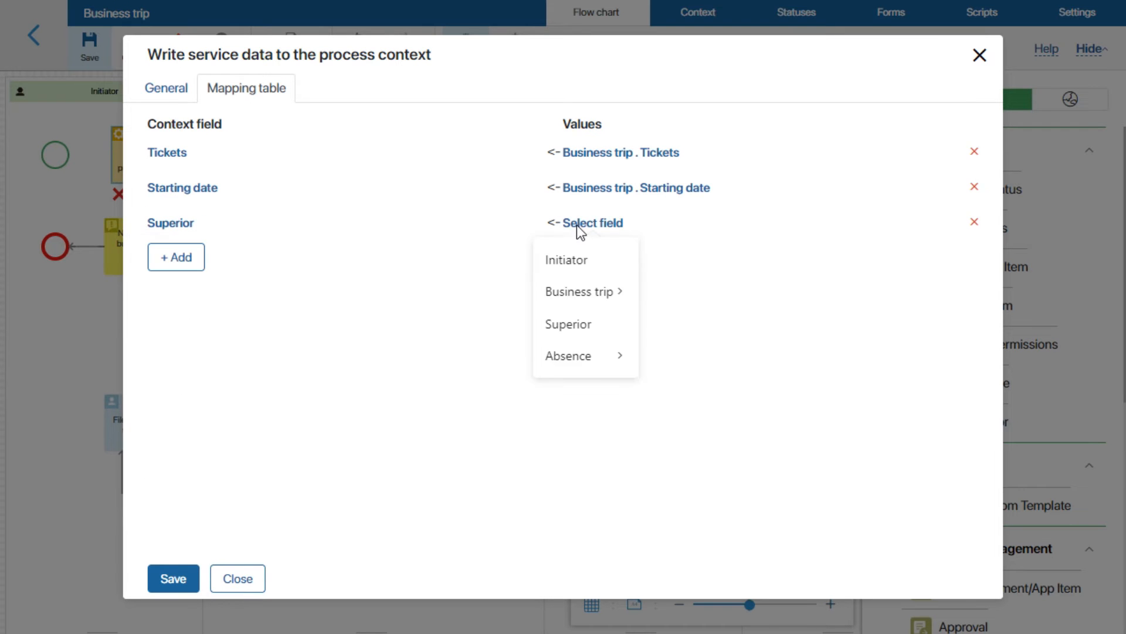
mouse_move(607, 302)
left_click(655, 300)
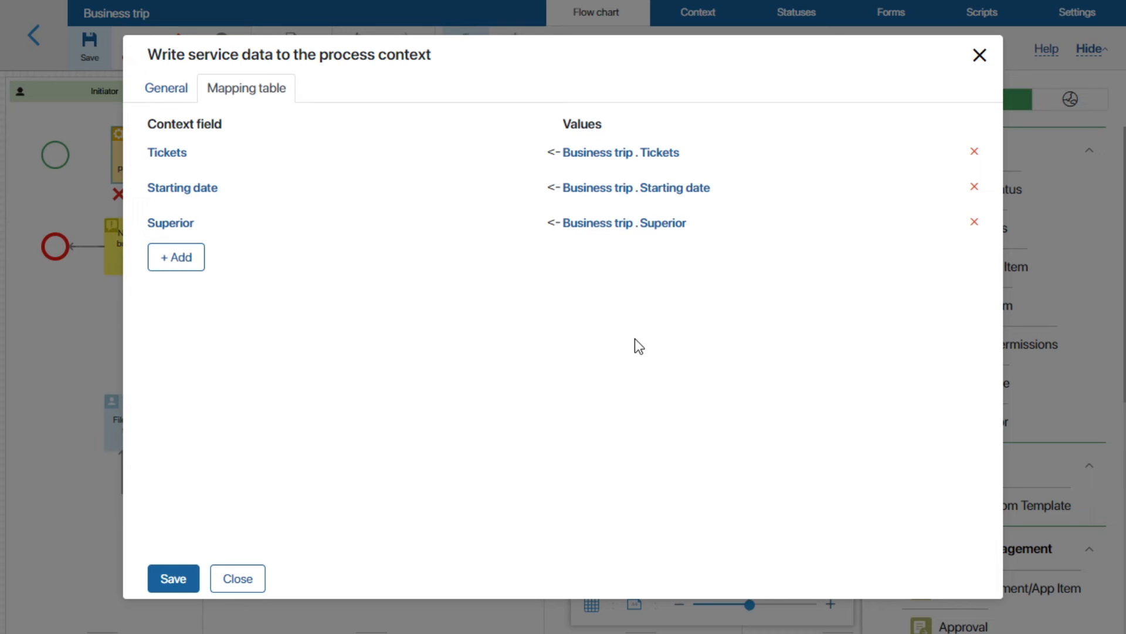
left_click(182, 582)
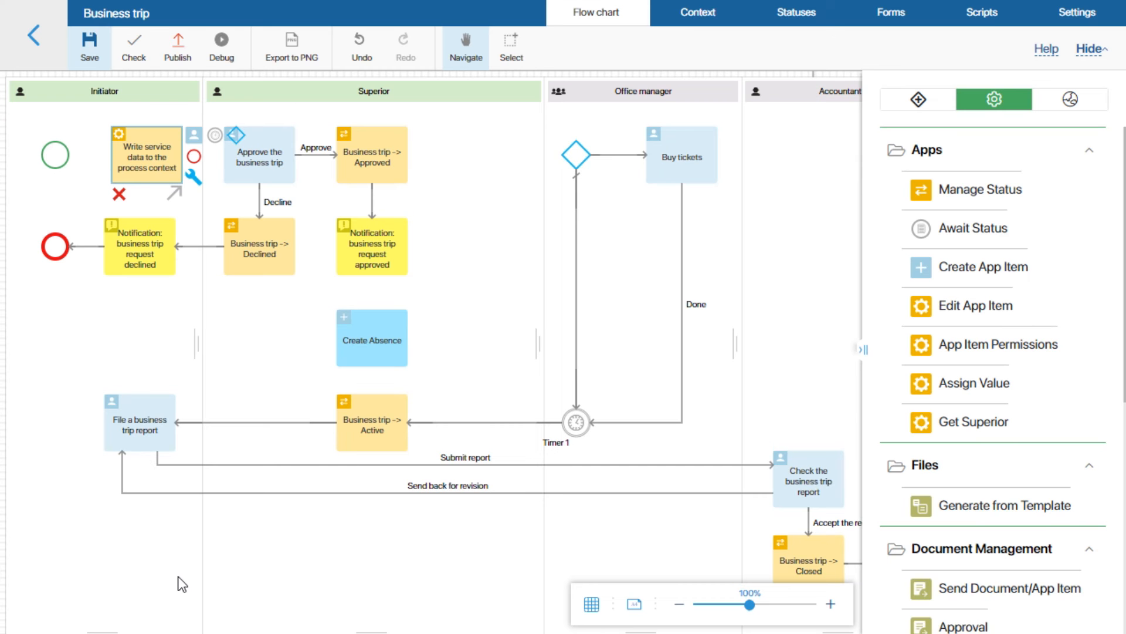
Connect Write service data to Approve the business trip and the approved notification to Create Absence.
left_click_drag(69, 154, 230, 157)
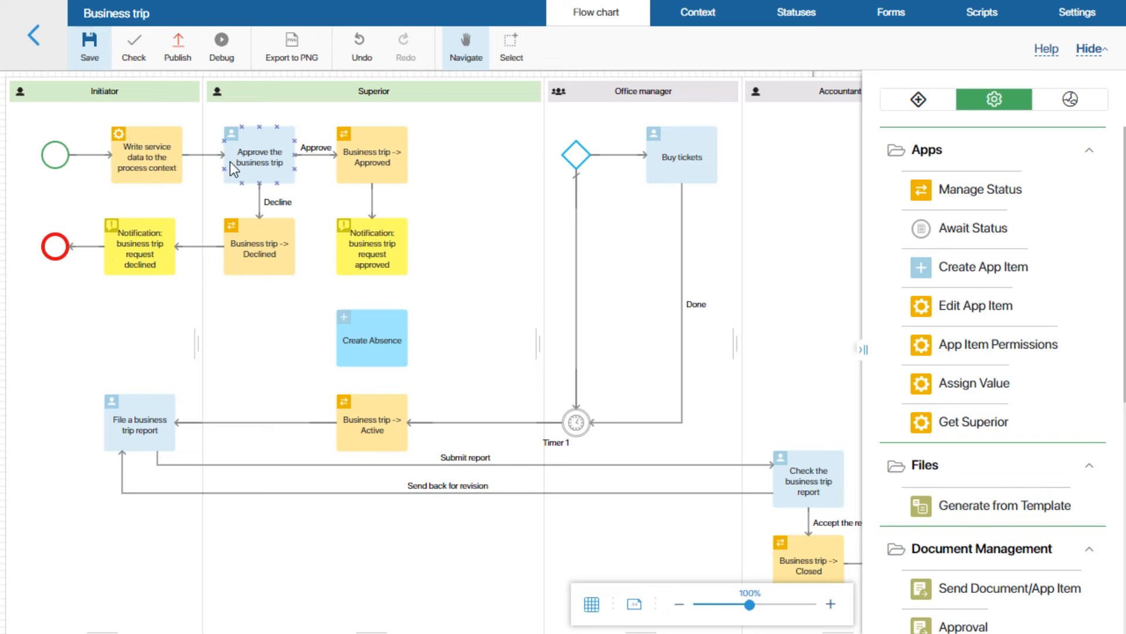
left_click_drag(372, 275, 562, 155)
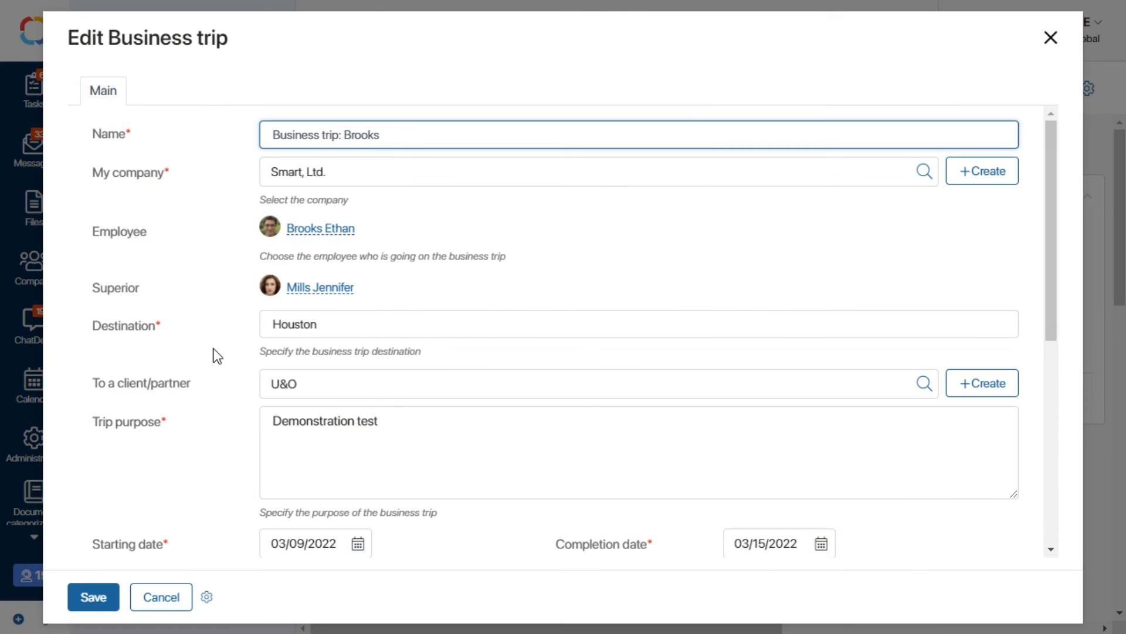
scroll(216, 351, "down", 5)
scroll(216, 352, "down", 1)
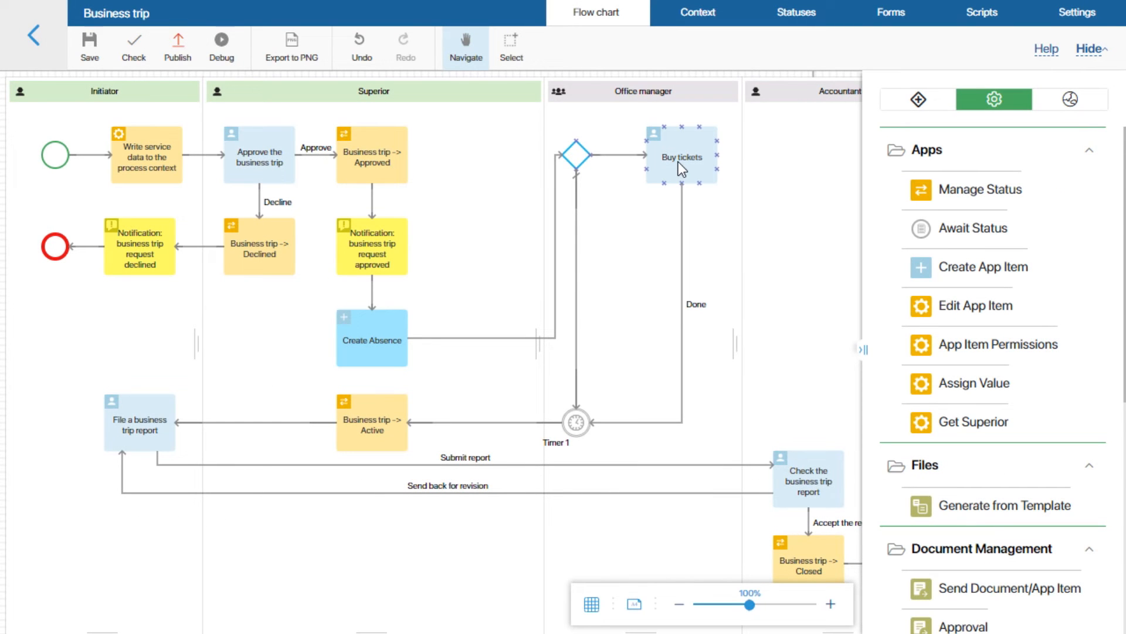
Show the business trip's ID and Comment fields on the Buy tickets task form.
double_click(679, 167)
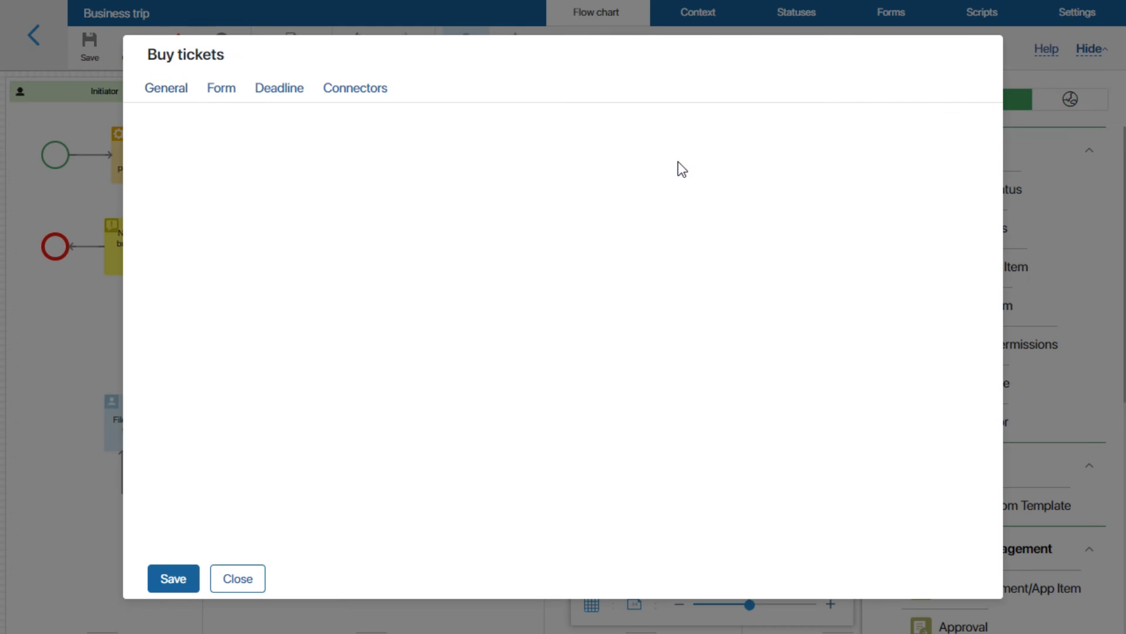
left_click(227, 94)
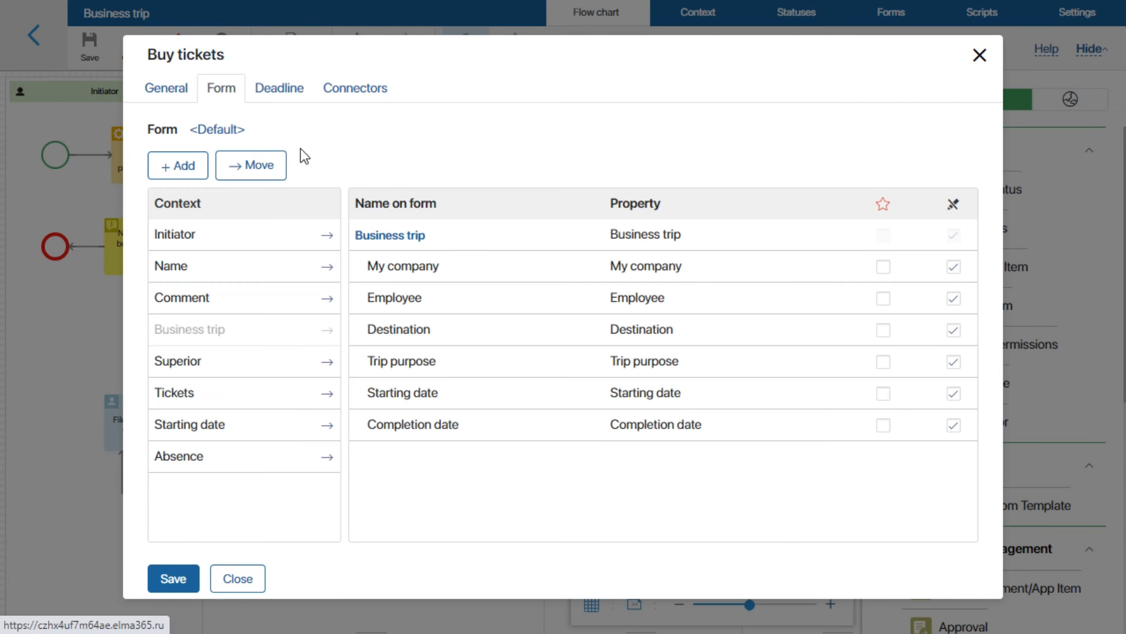
left_click(389, 237)
left_click(282, 160)
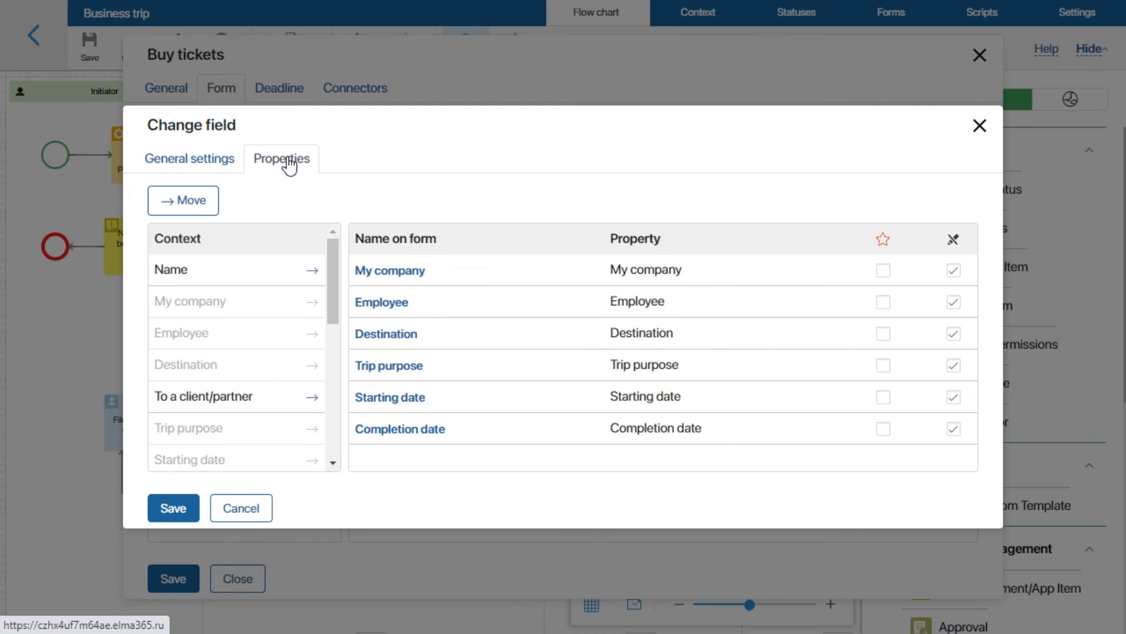
scroll(307, 324, "down", 5)
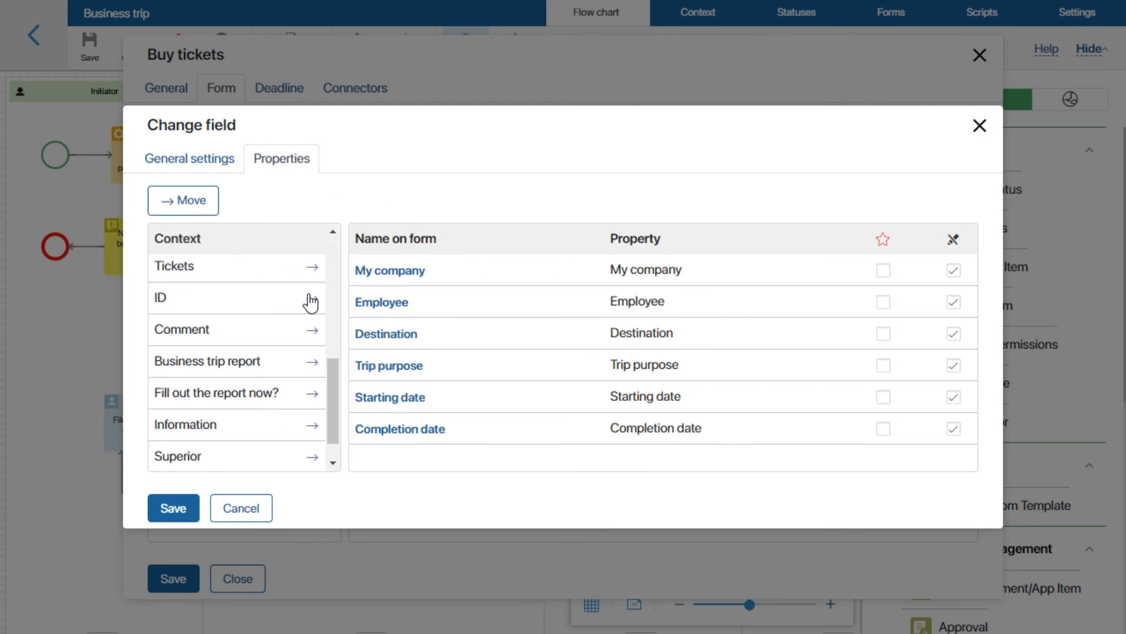
left_click(314, 298)
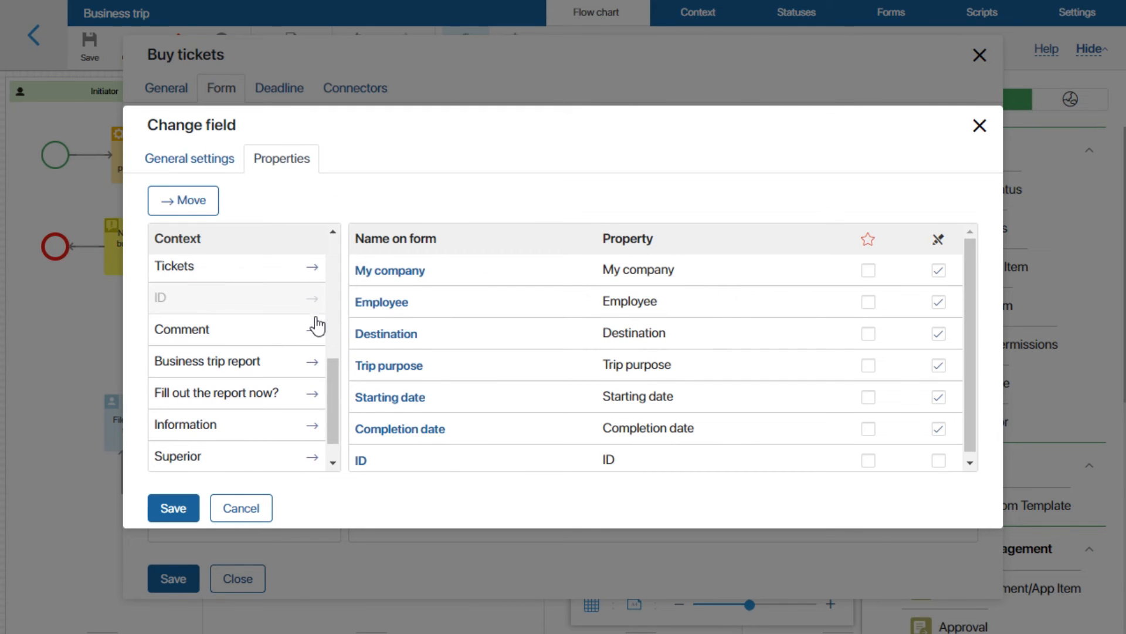
left_click(314, 330)
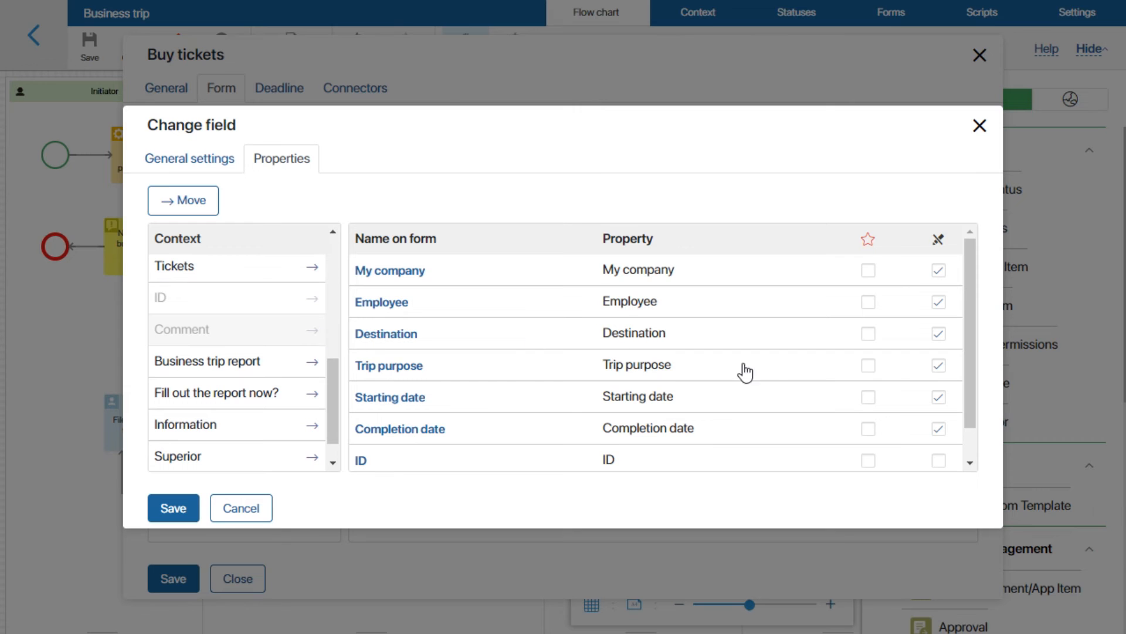
scroll(763, 375, "down", 1)
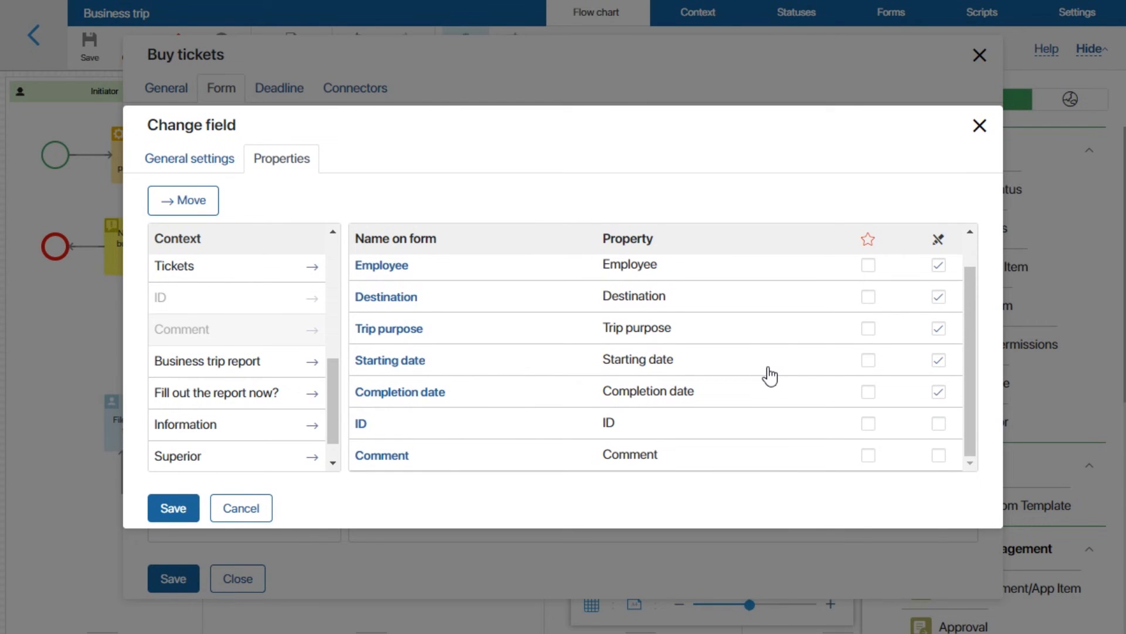
Make ID and Comment read-only and save the Buy tickets task settings.
left_click(938, 423)
left_click(937, 456)
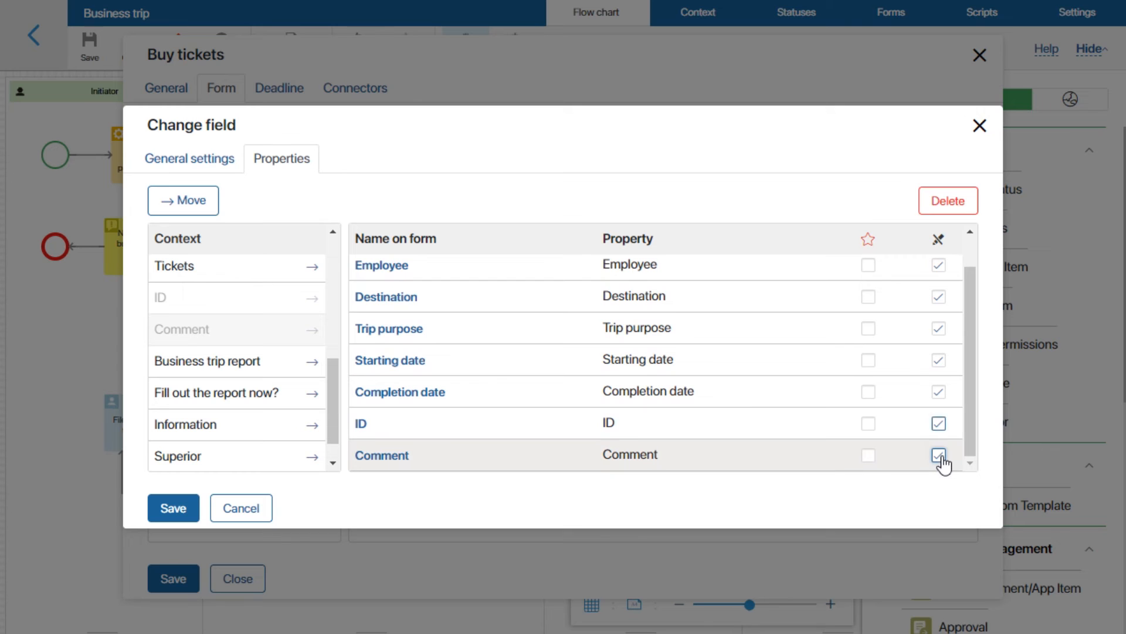
left_click(175, 508)
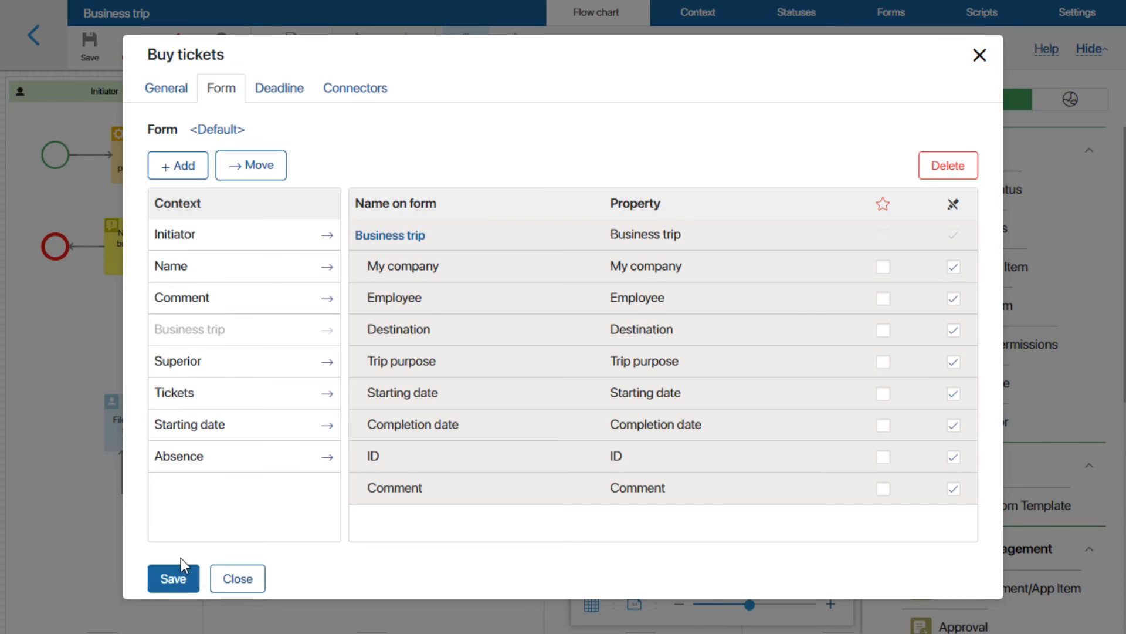
left_click(176, 578)
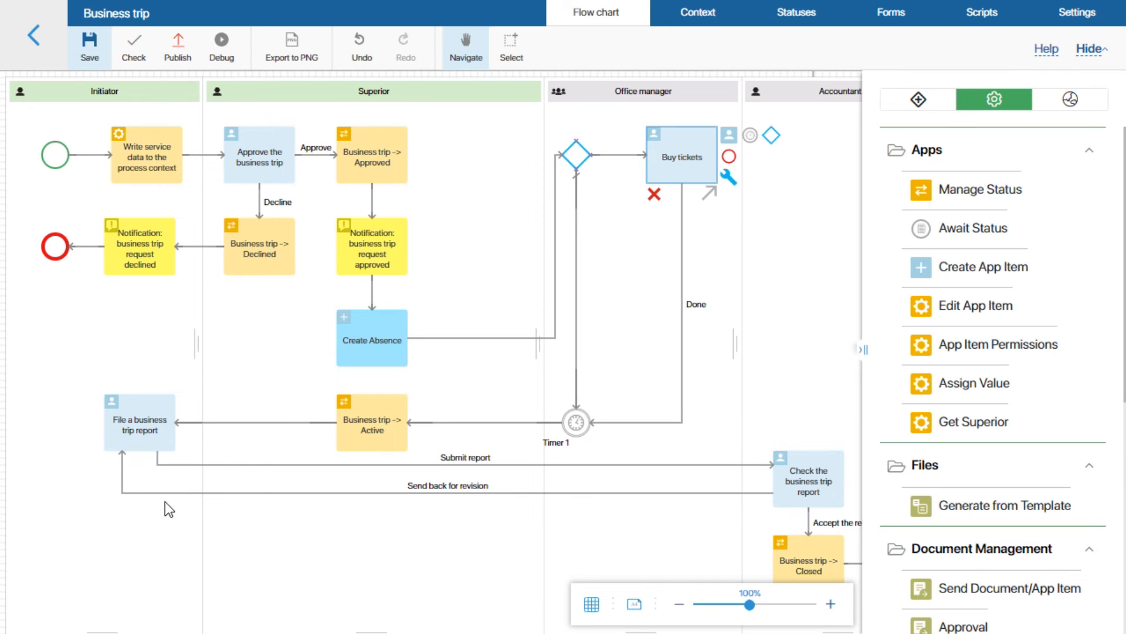
Publish the Business trip process and start a new business trip request.
left_click(177, 46)
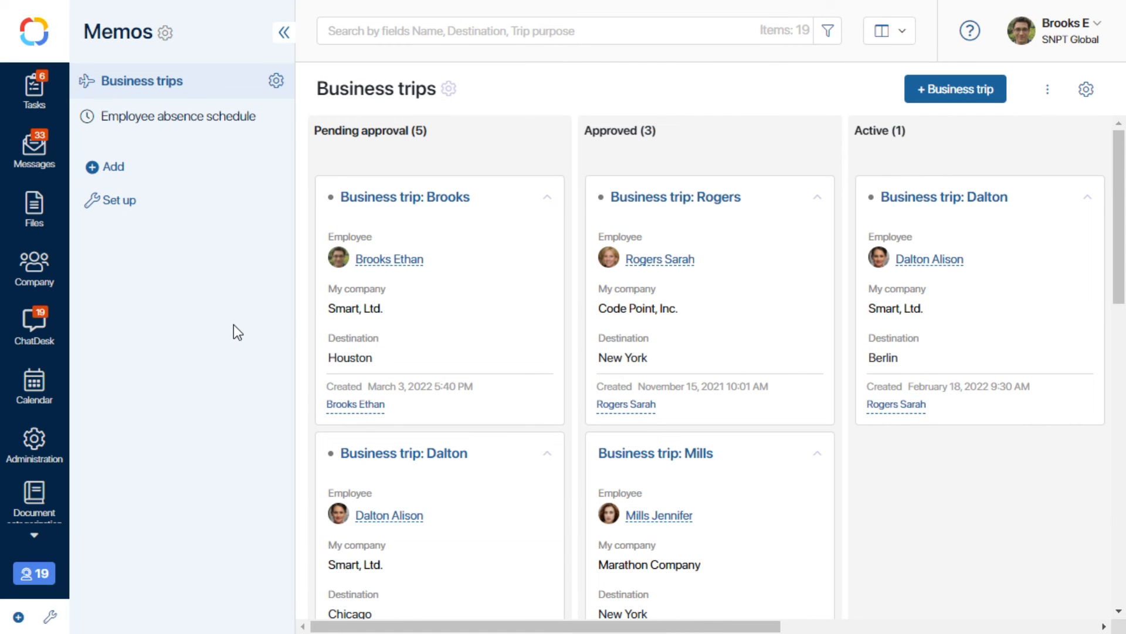
left_click(932, 94)
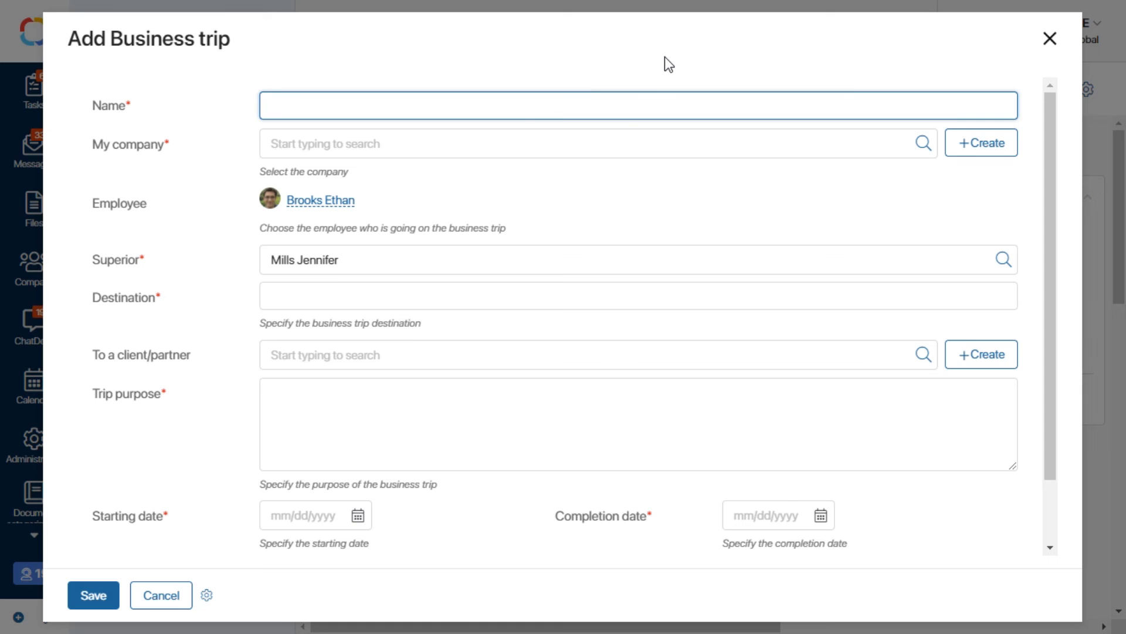
Replace the trip's superior with a different colleague chosen from the suggestion list.
left_click_drag(389, 262, 210, 273)
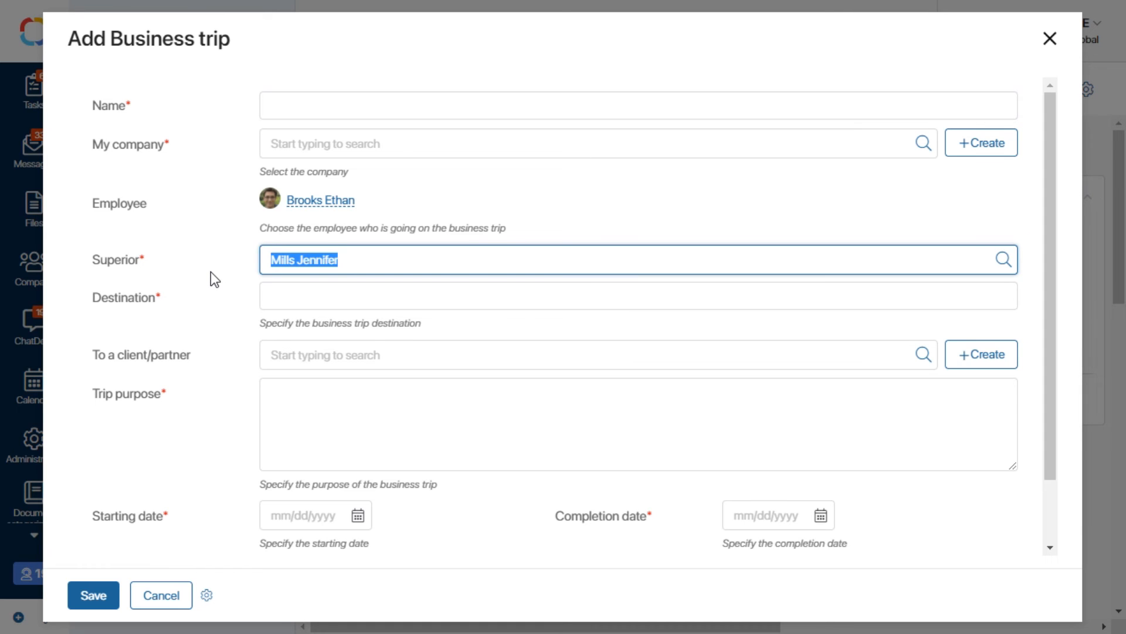
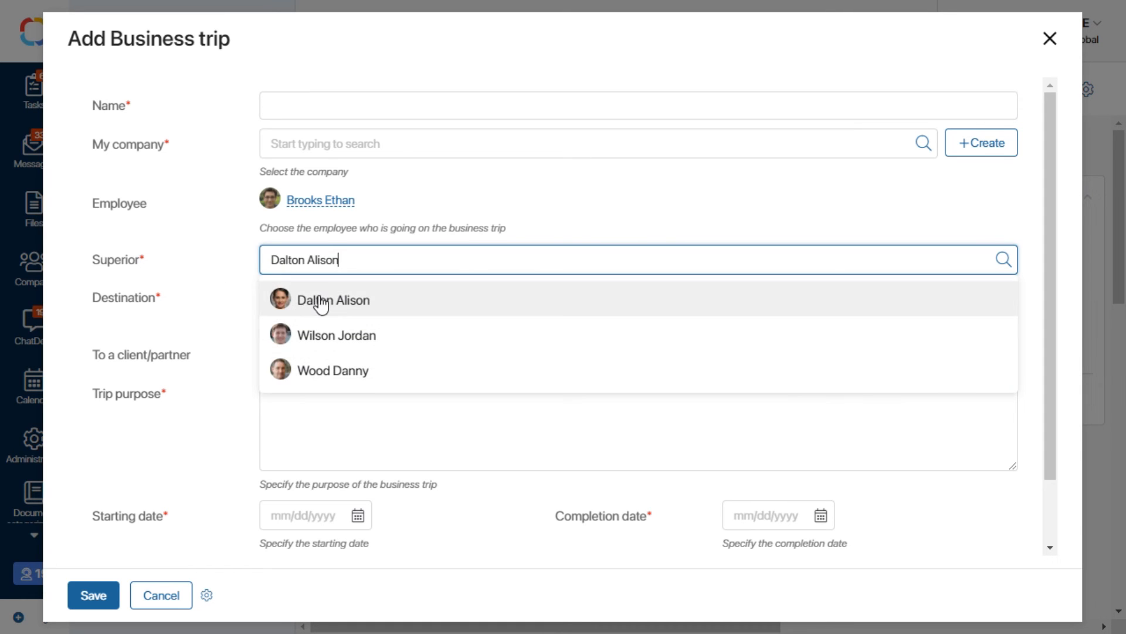
left_click(319, 302)
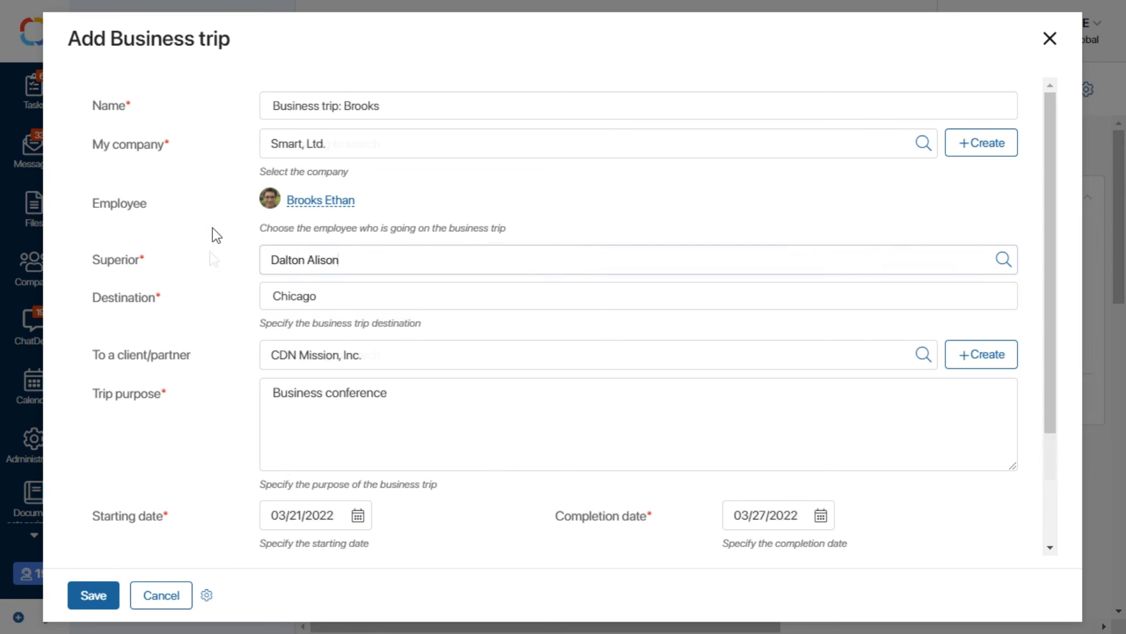
Set Tickets to Needed and save the Chicago trip request for 21–27 March 2022.
scroll(213, 230, "down", 3)
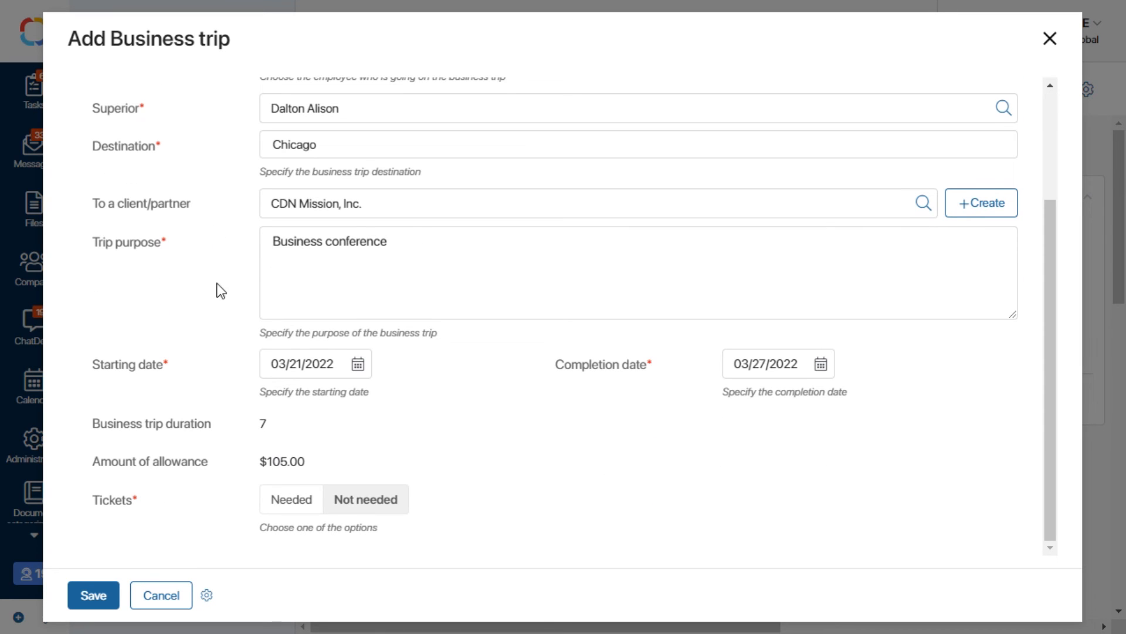
left_click(283, 504)
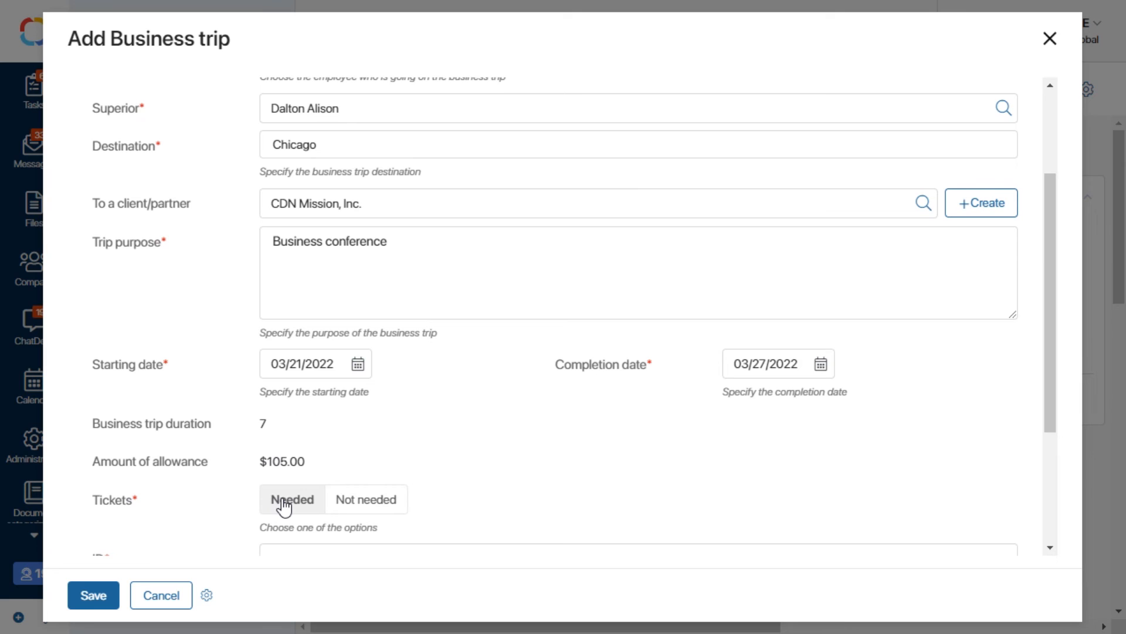
scroll(226, 474, "down", 4)
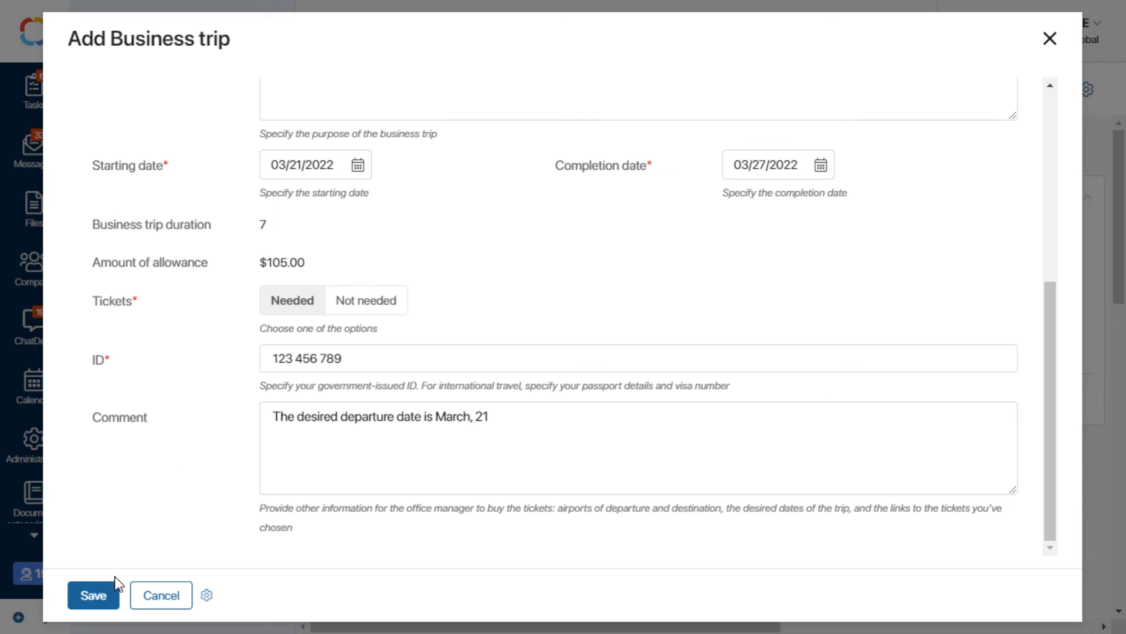
left_click(100, 593)
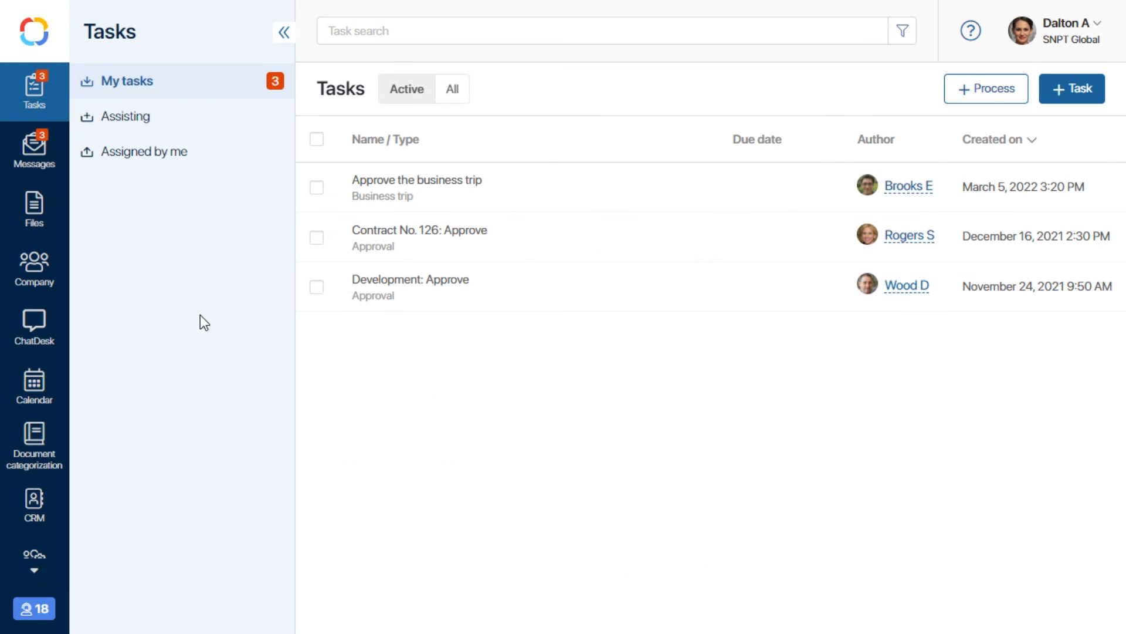
Approve the Chicago business trip in the Approve the business trip task.
left_click(418, 182)
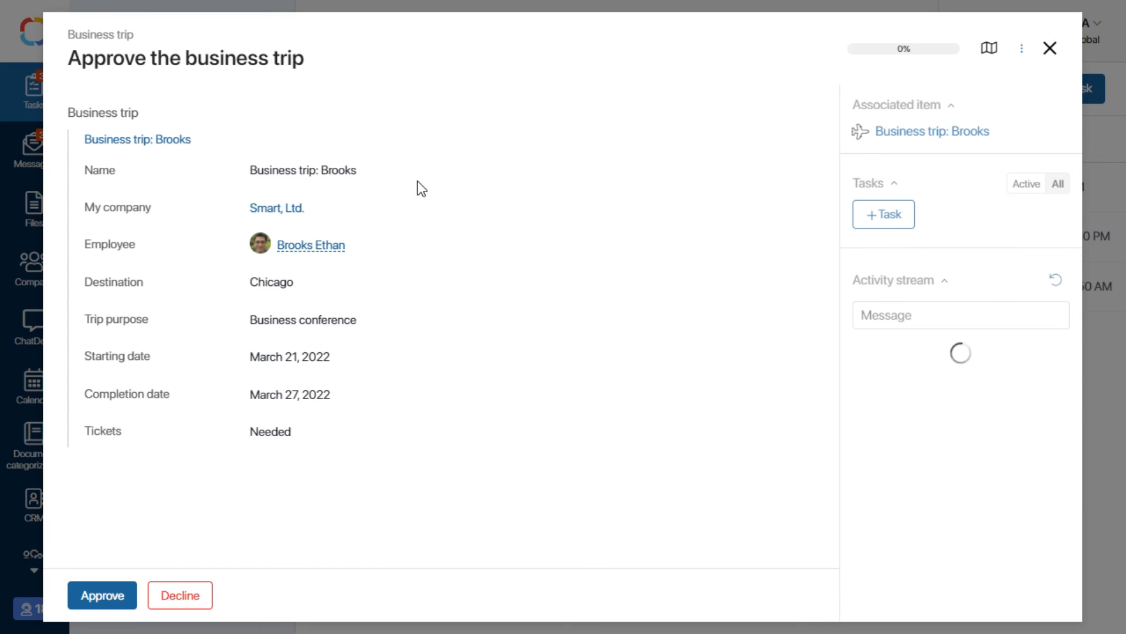
left_click(99, 596)
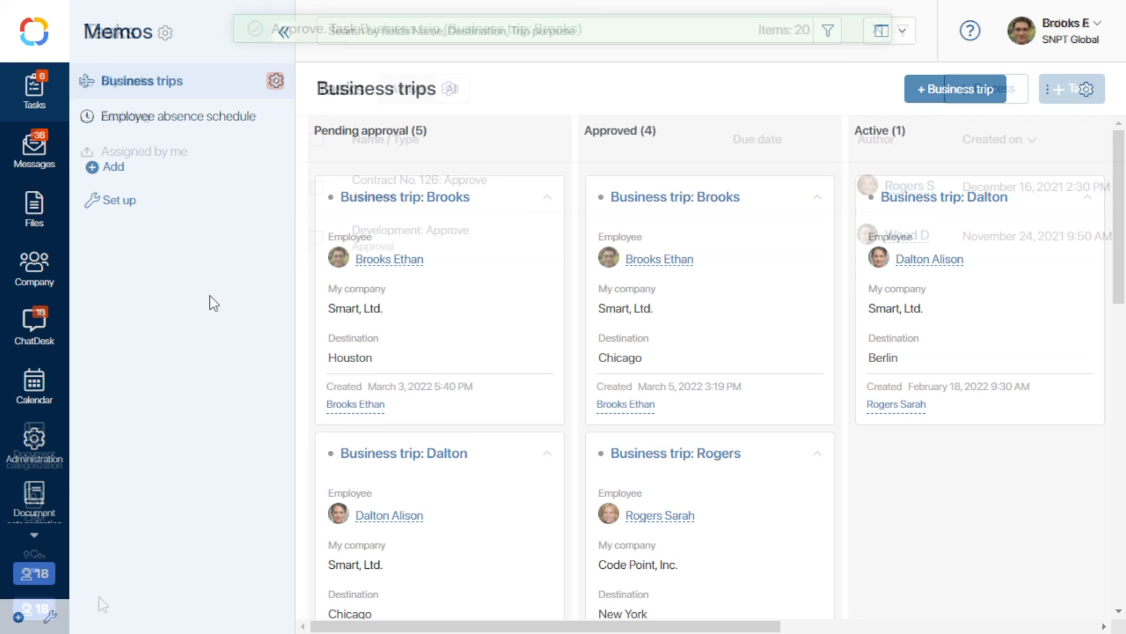
Check the Employee absence schedule calendar for the Chicago trip on 21–27 March 2022.
left_click(220, 120)
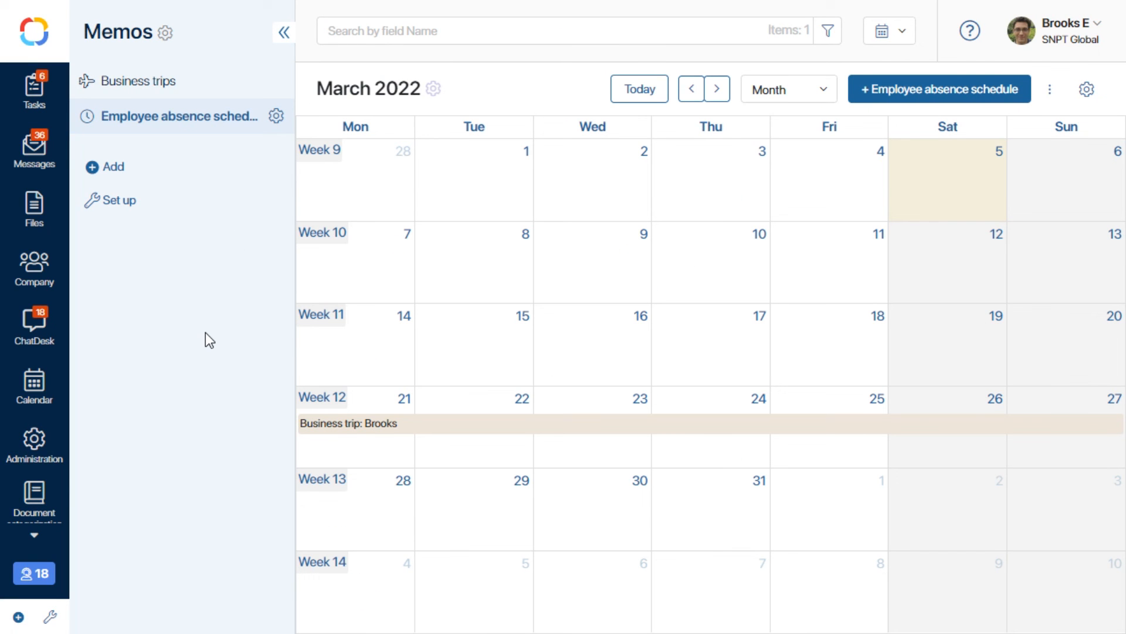
left_click(37, 397)
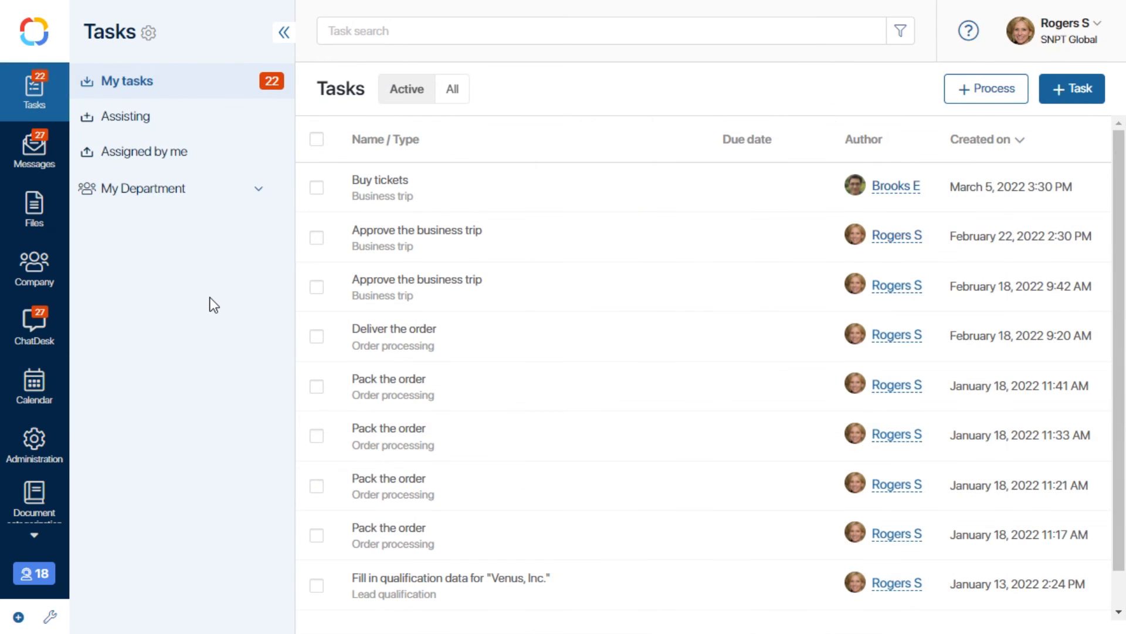
Mark the Chicago trip's Buy tickets task as done.
left_click(384, 183)
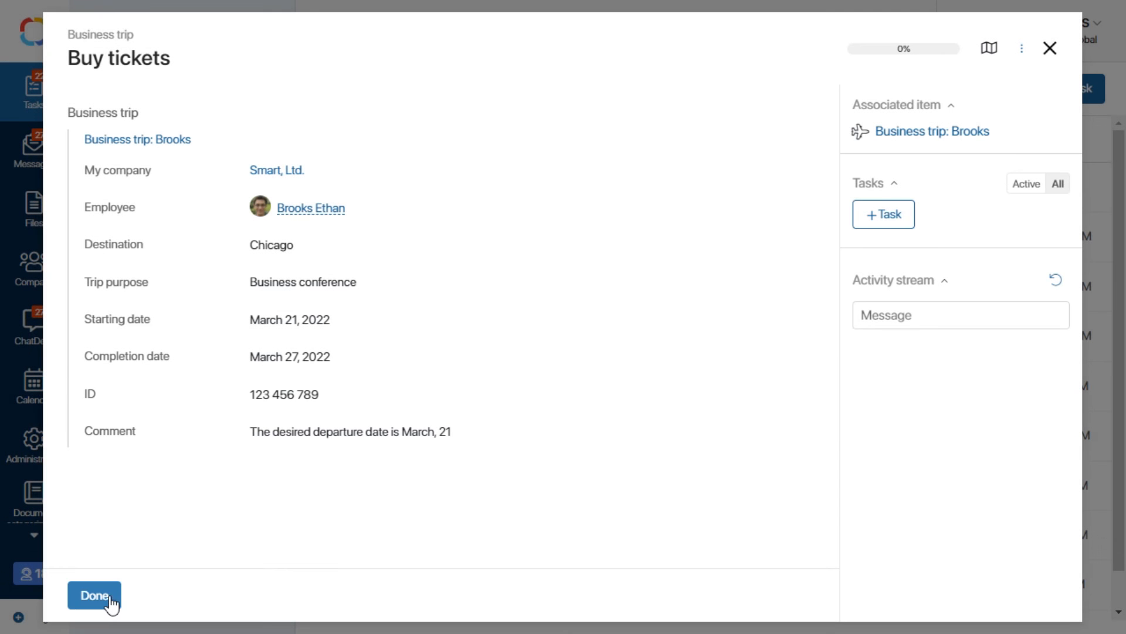
left_click(95, 600)
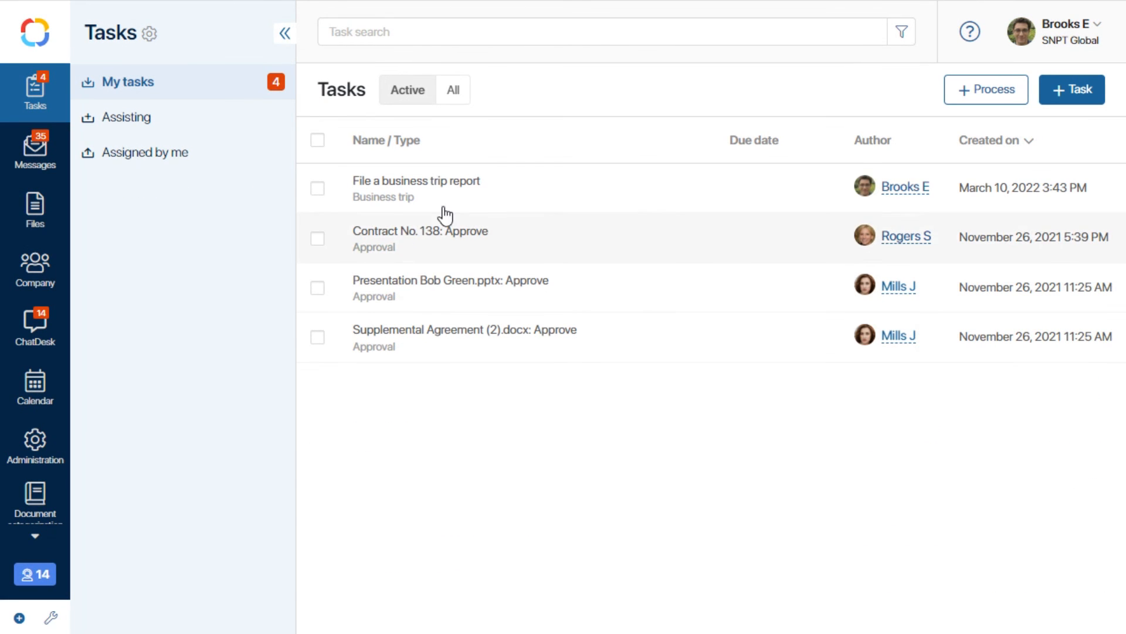
Attach Report Chicago.docx to the File a business trip report task and submit it.
left_click(467, 196)
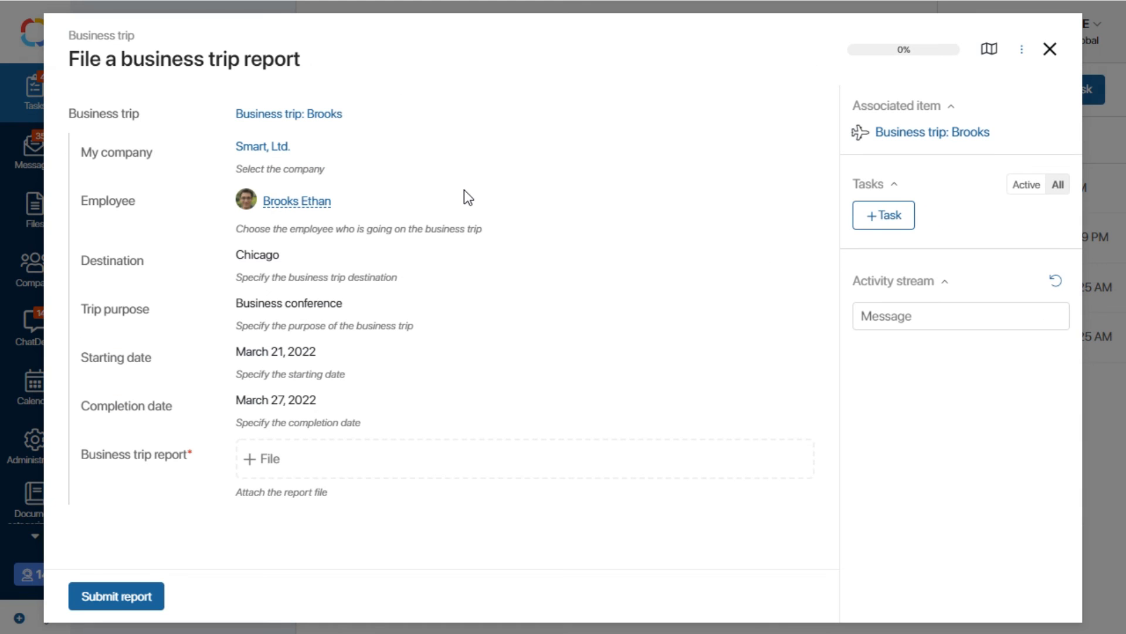
left_click(265, 463)
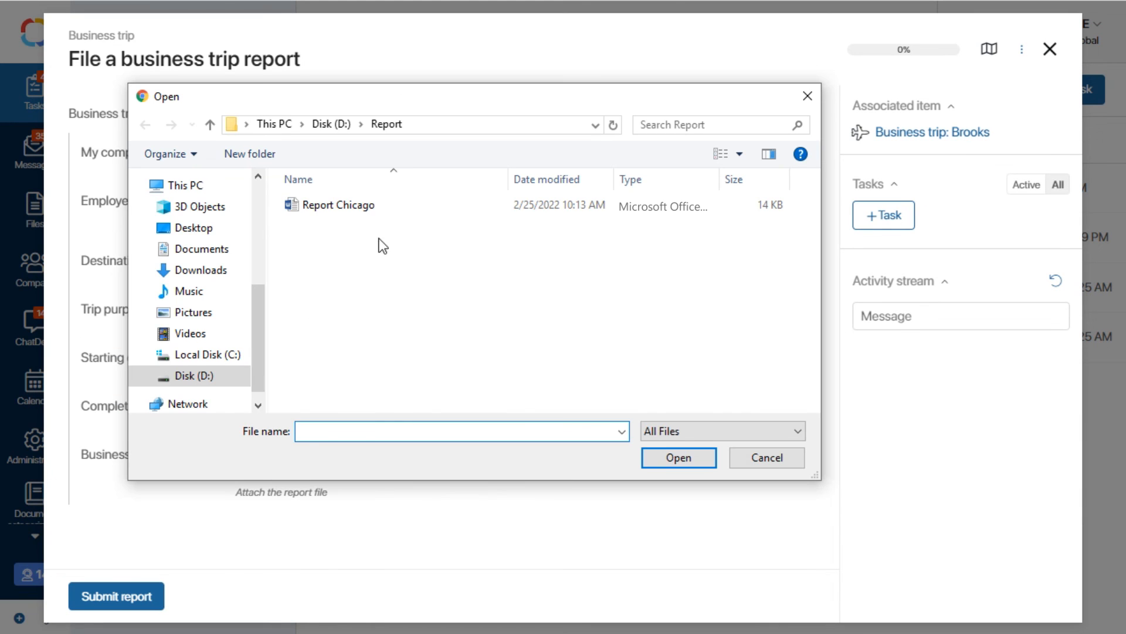
left_click(356, 210)
left_click(653, 461)
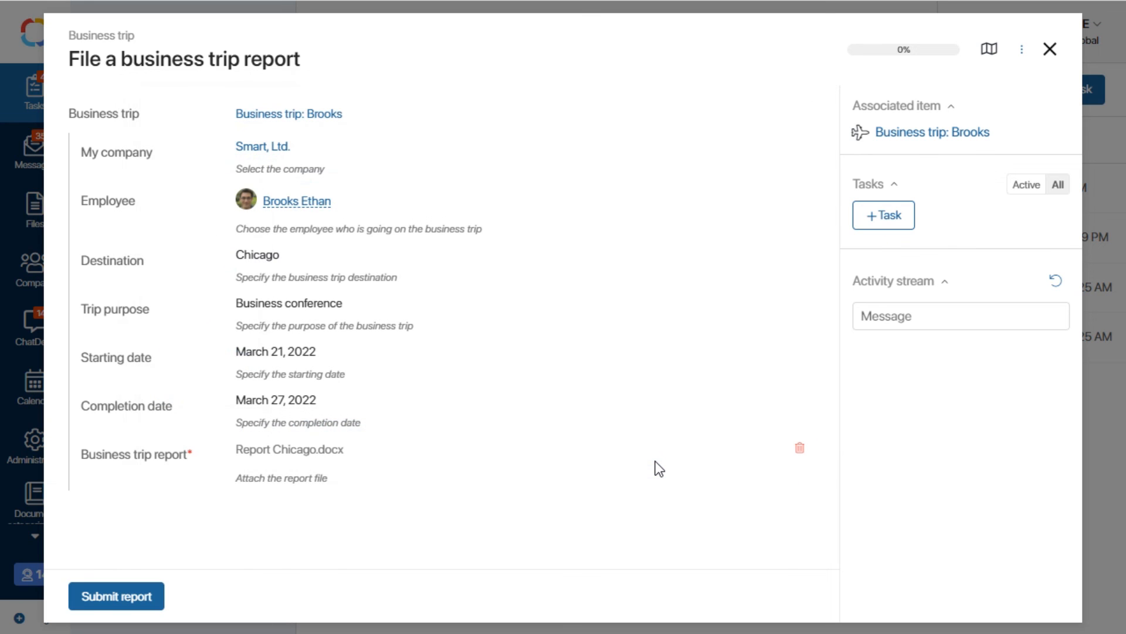
left_click(91, 596)
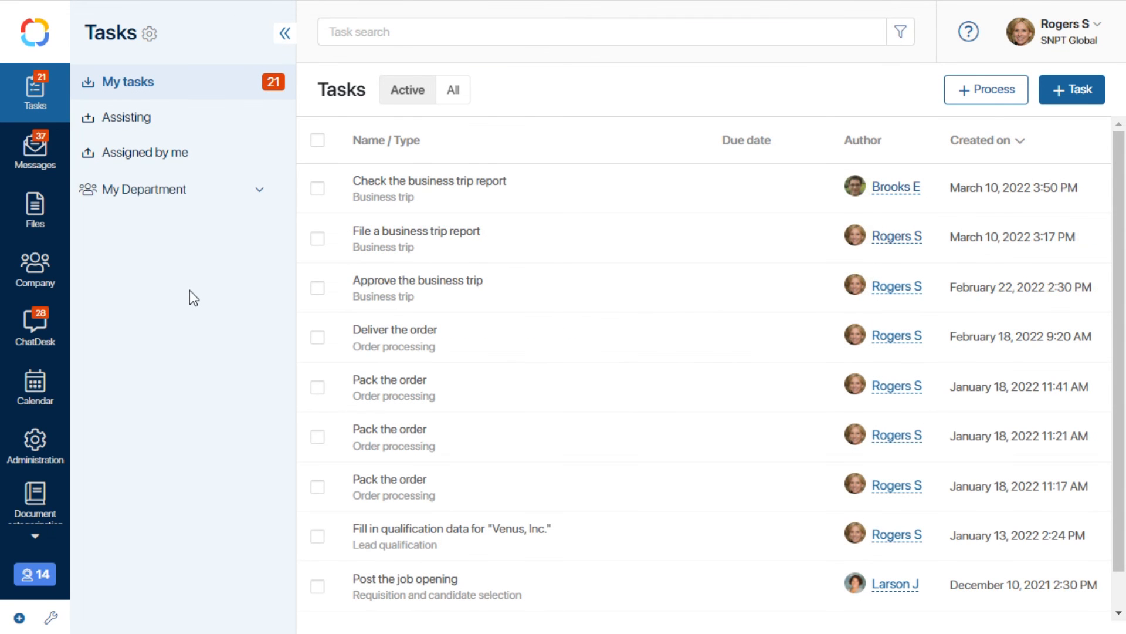
Accept the Chicago report in the Check the business trip report task.
left_click(441, 197)
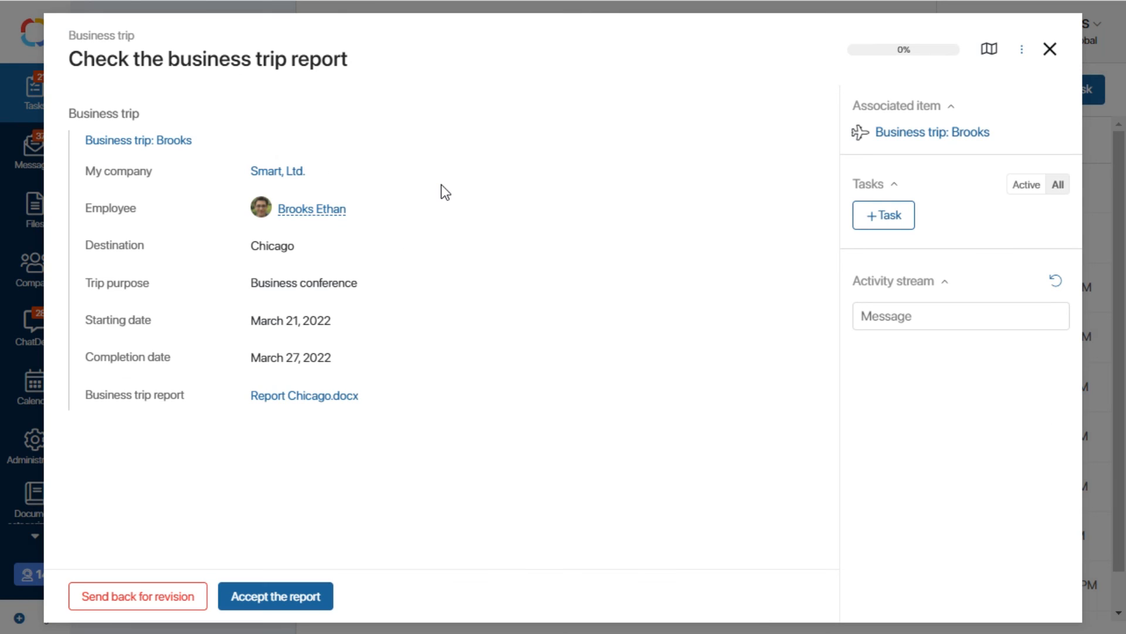
left_click(294, 596)
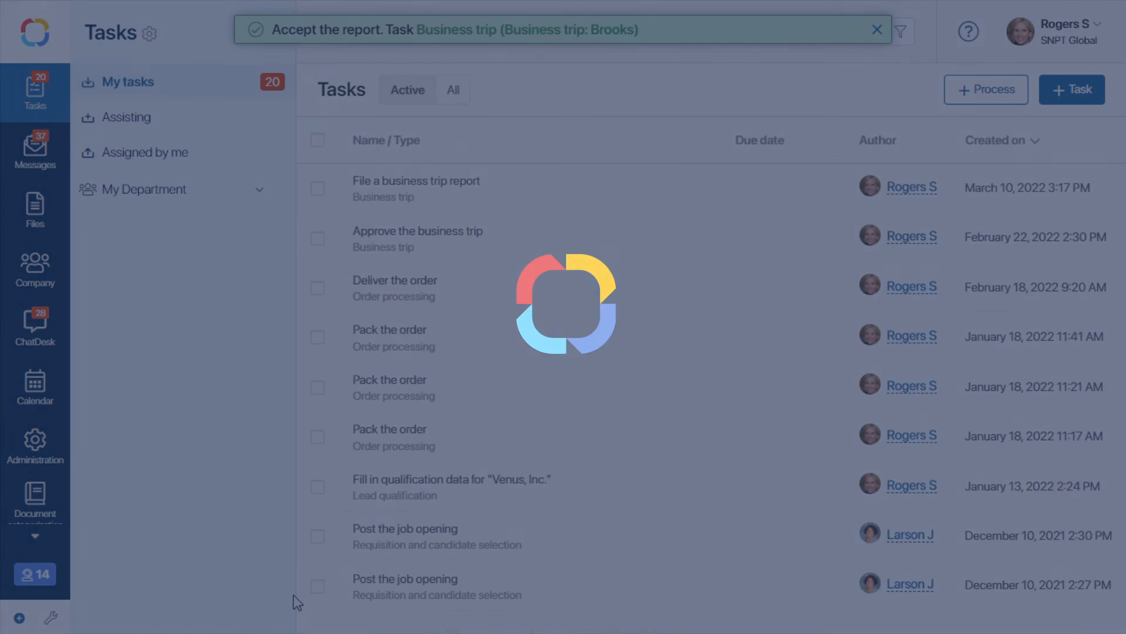